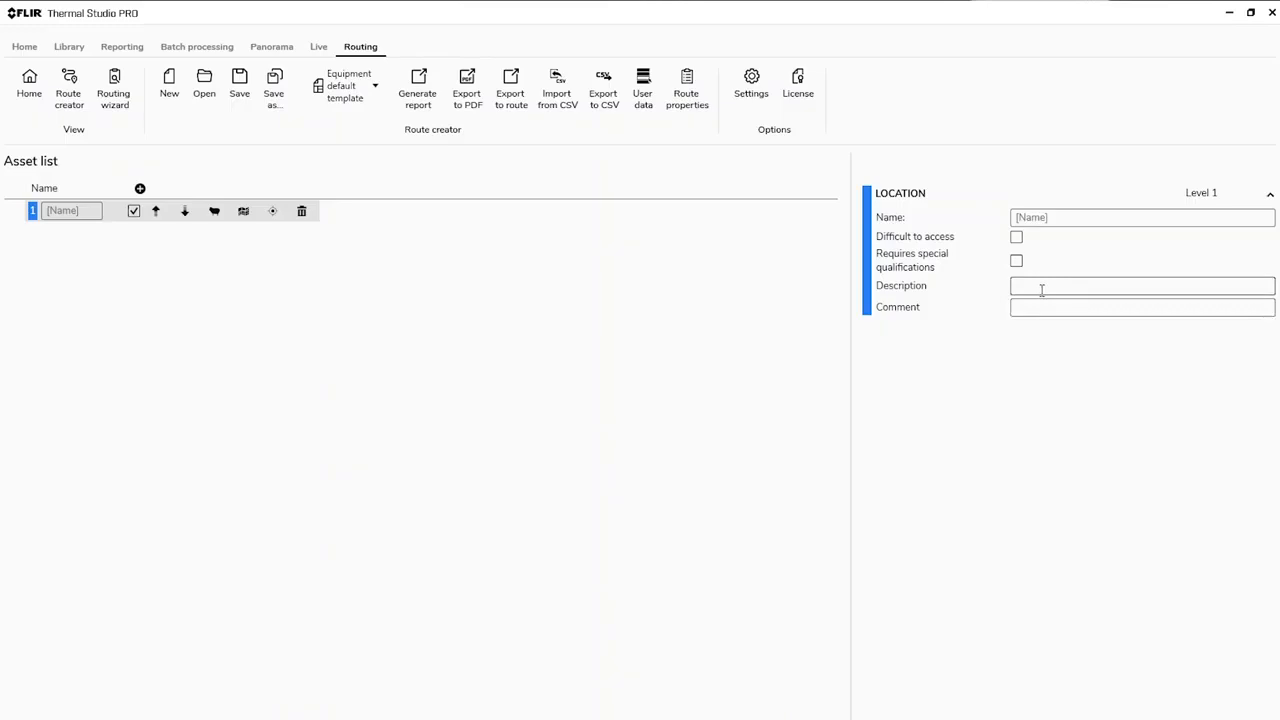
Step: Name the level 1 location "Electric Power Company" in the asset list
{"action": "left_click", "coordinate": [52, 212]}
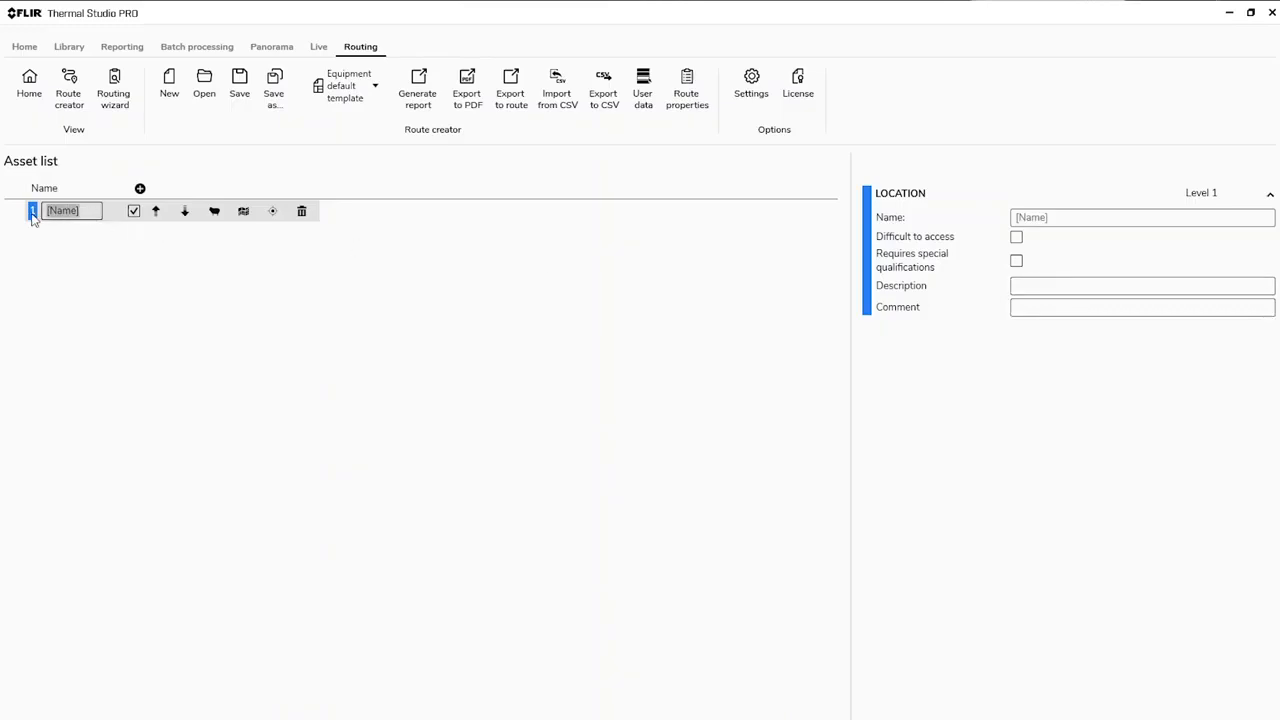
{"action": "type", "text": "Electric Power"}
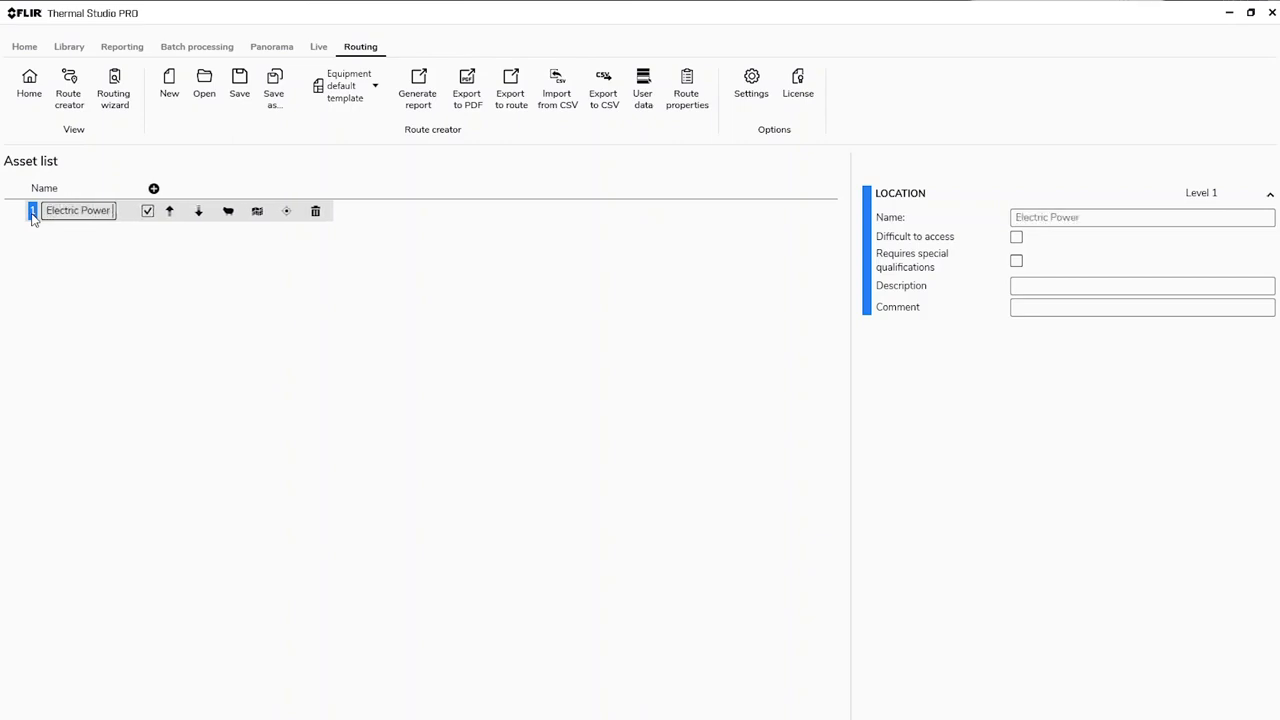
{"action": "type", "text": " Company"}
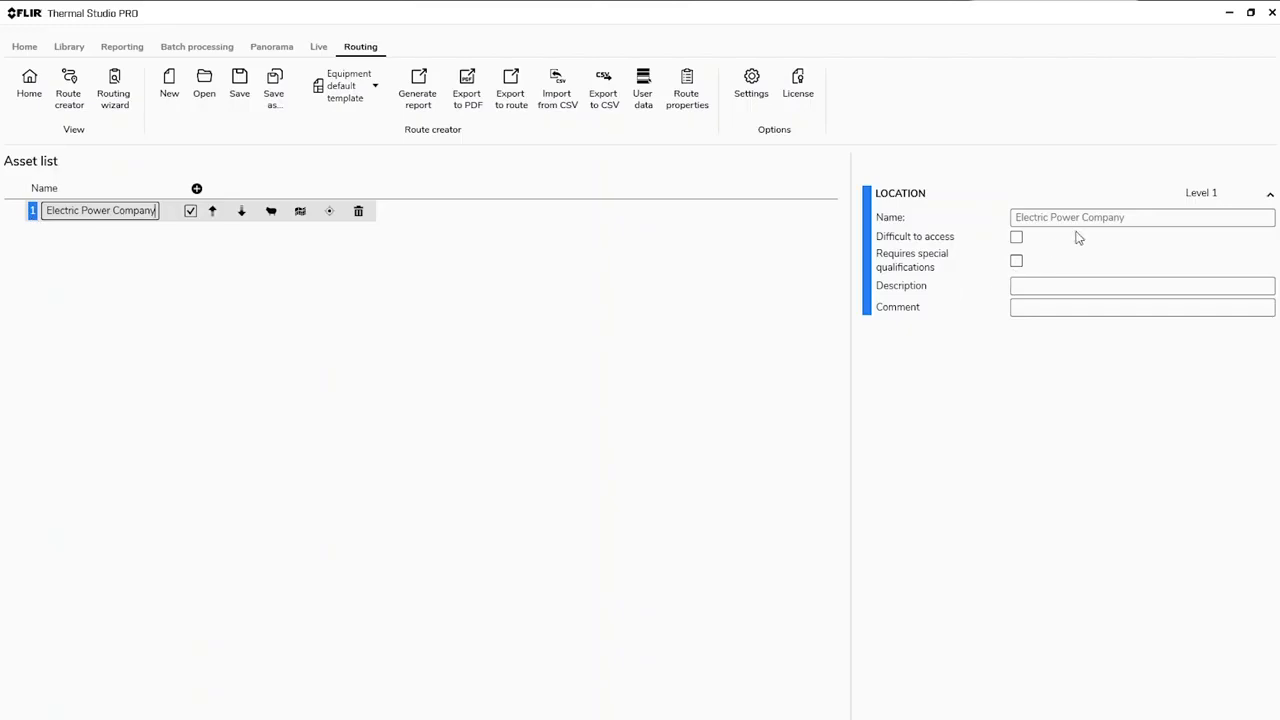
{"action": "left_click_drag", "start_coordinate": [1128, 220], "coordinate": [1006, 223]}
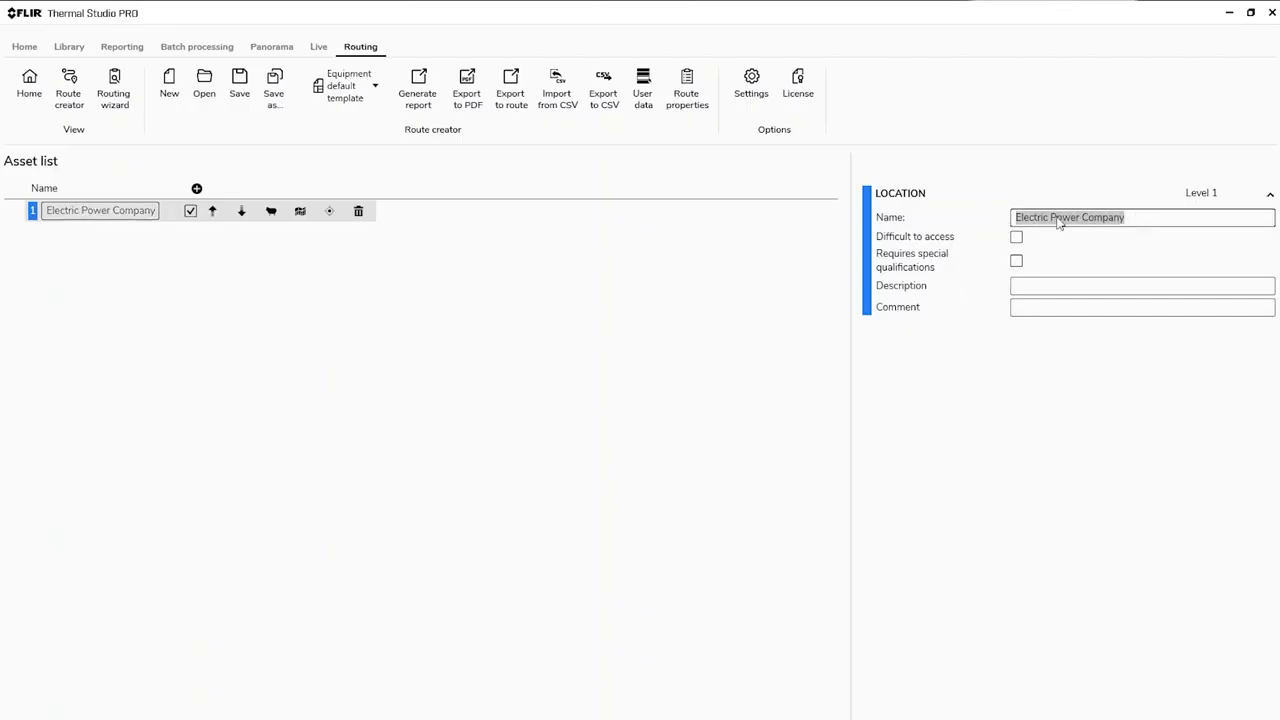
{"action": "left_click", "coordinate": [1016, 287]}
{"action": "left_click", "coordinate": [1042, 310]}
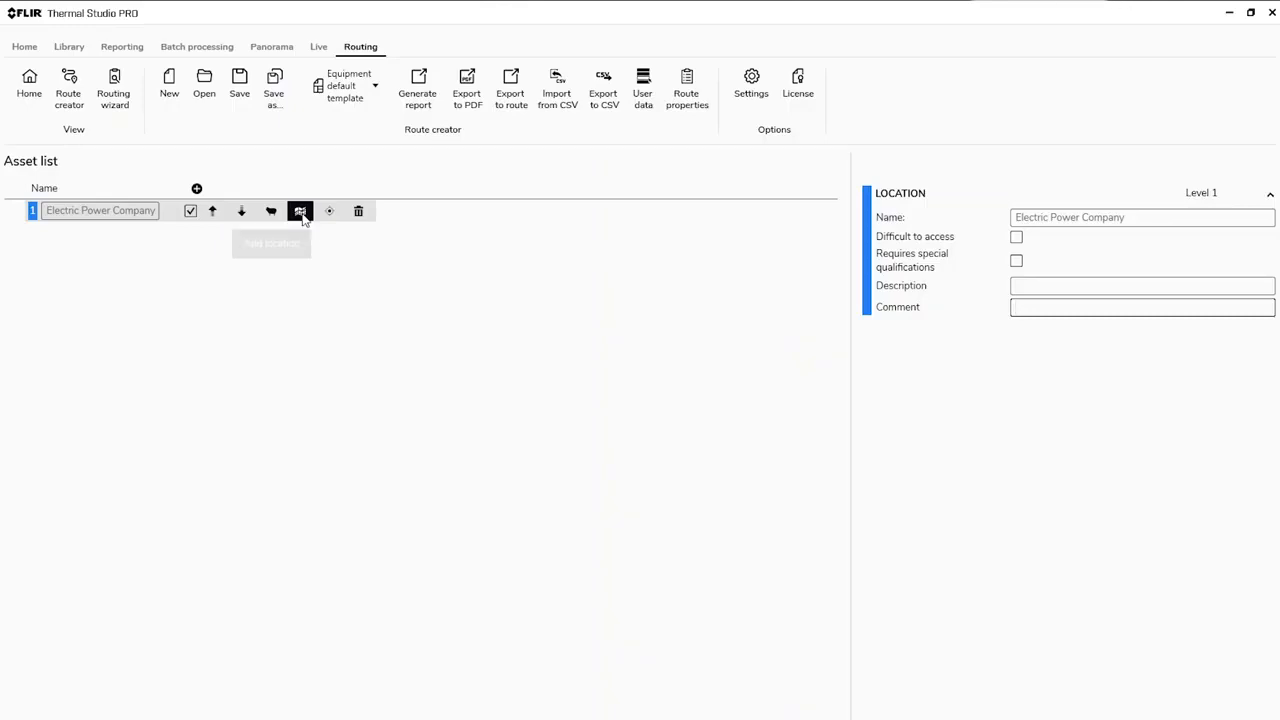
Step: Add a sub-location named "Main Street Substation" under Electric Power Company and expand the details of both locations
{"action": "left_click", "coordinate": [302, 216]}
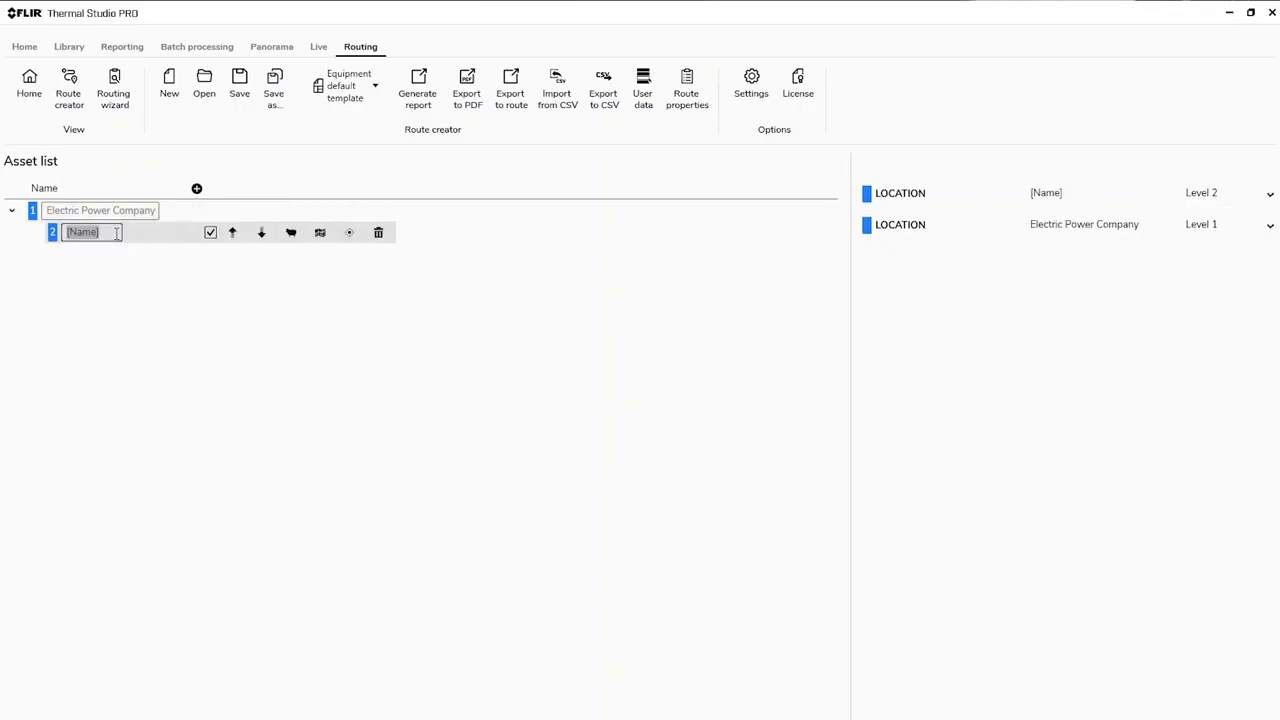
{"action": "type", "text": "Main Street Substation"}
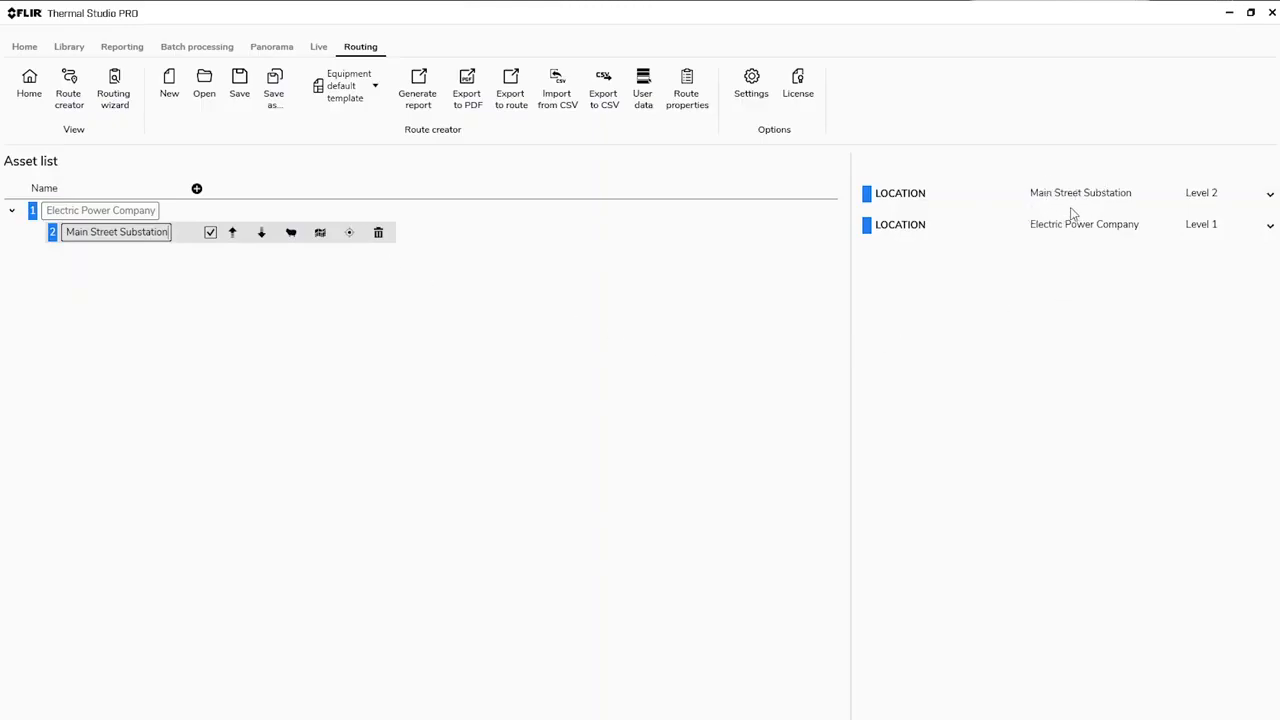
{"action": "left_click", "coordinate": [908, 230]}
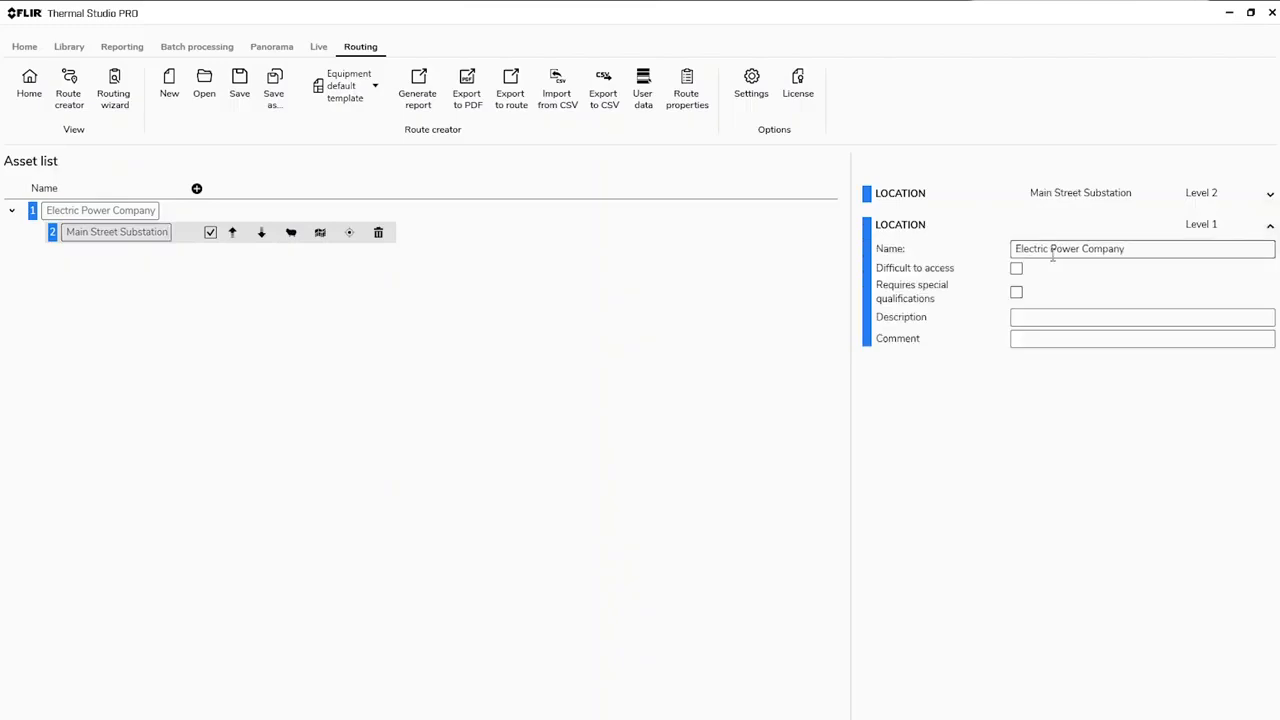
{"action": "left_click", "coordinate": [884, 197]}
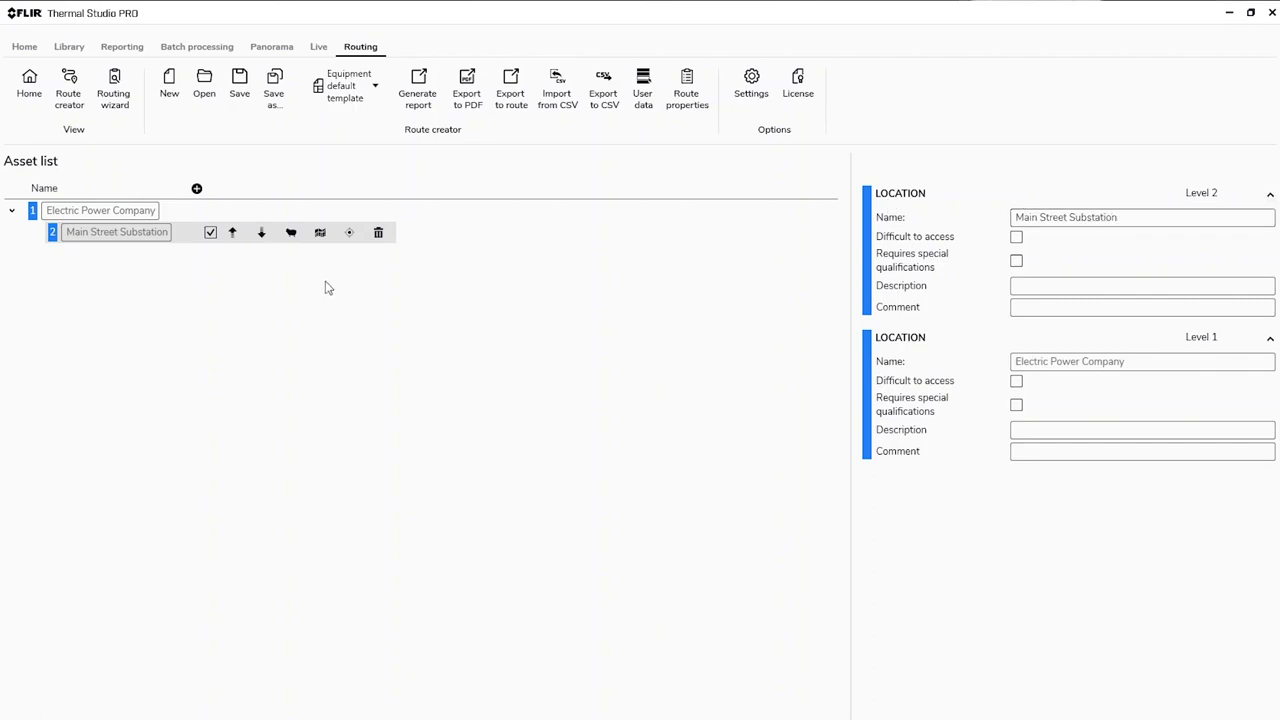
Step: Add an asset named "Transformer" under Main Street Substation and expand its details
{"action": "left_click", "coordinate": [349, 236]}
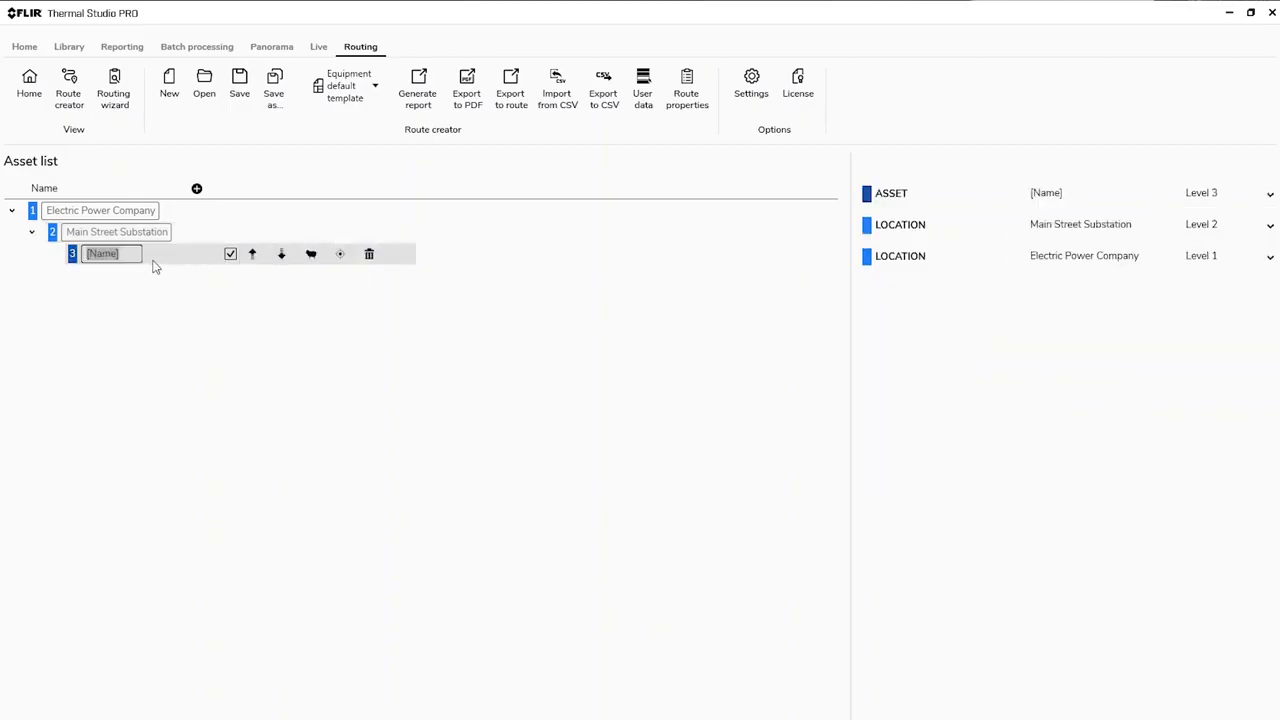
{"action": "type", "text": "Transformer"}
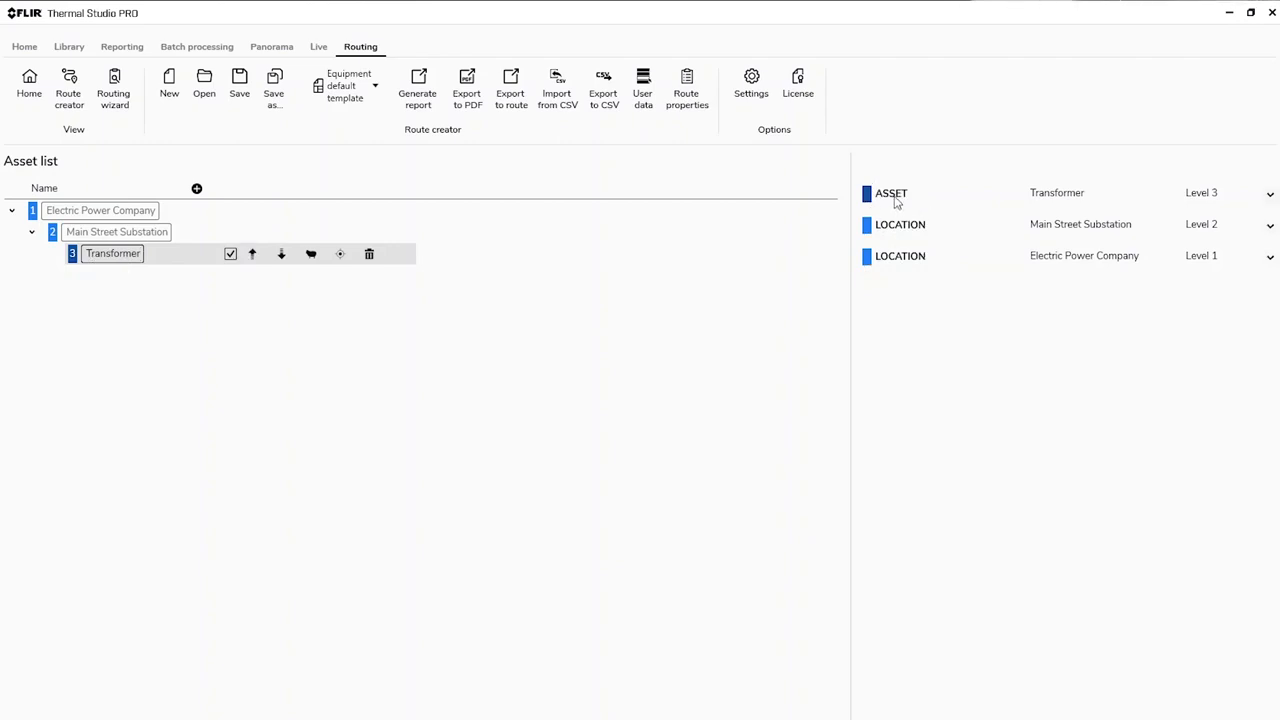
{"action": "left_click", "coordinate": [897, 203]}
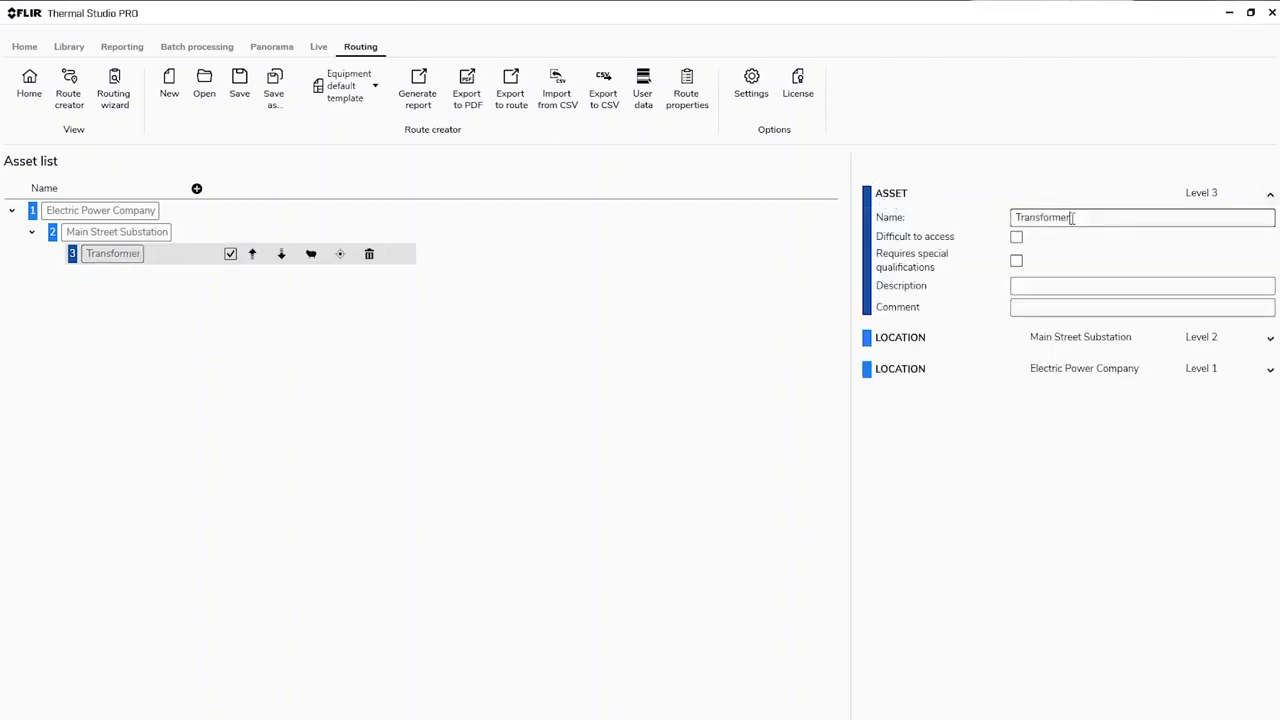
{"action": "left_click_drag", "start_coordinate": [1072, 218], "coordinate": [1008, 221]}
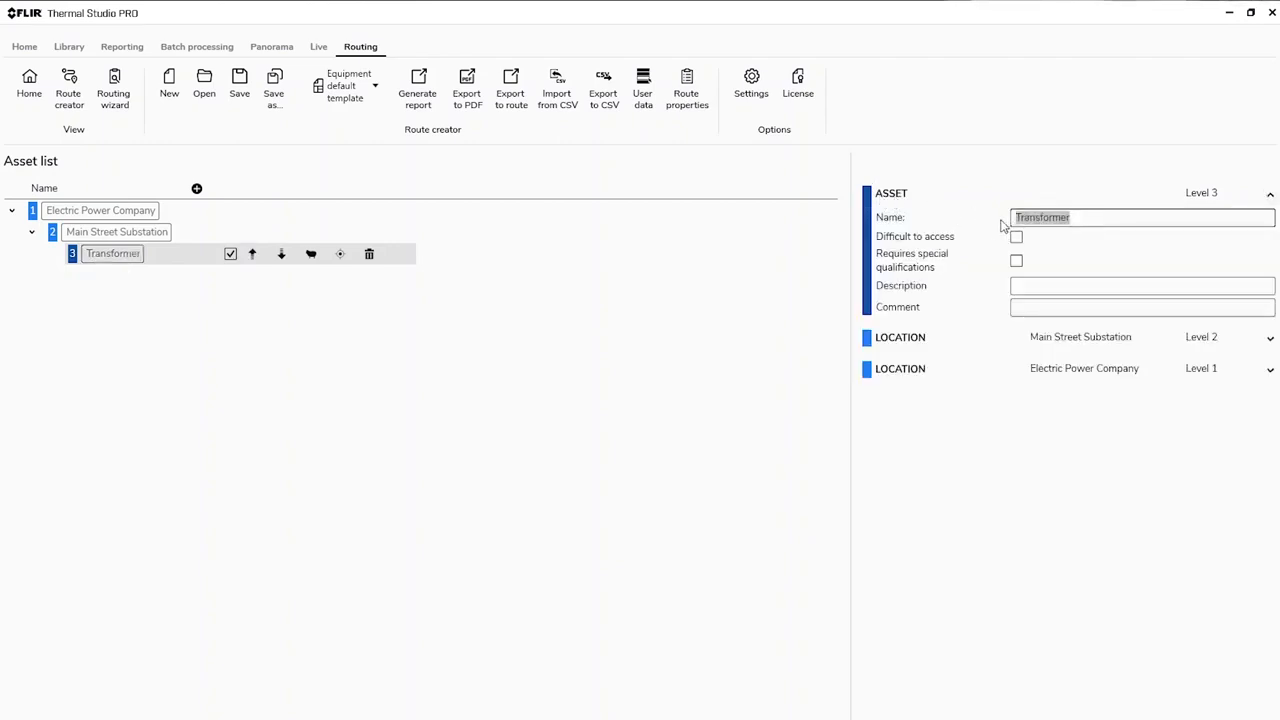
{"action": "left_click", "coordinate": [985, 314]}
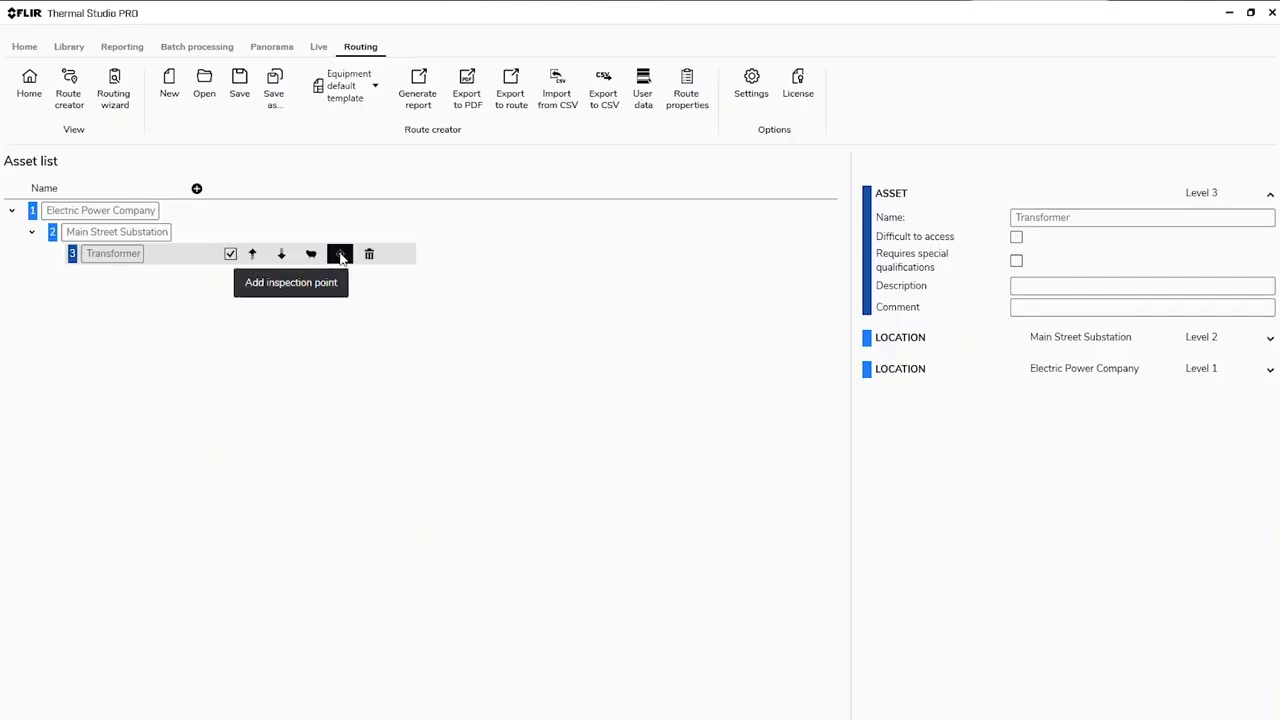
Step: Add an inspection point named "Fuse" under Transformer, with description "ABB Fuse" and comment "Dont forget to take image with both phases"
{"action": "left_click", "coordinate": [341, 256]}
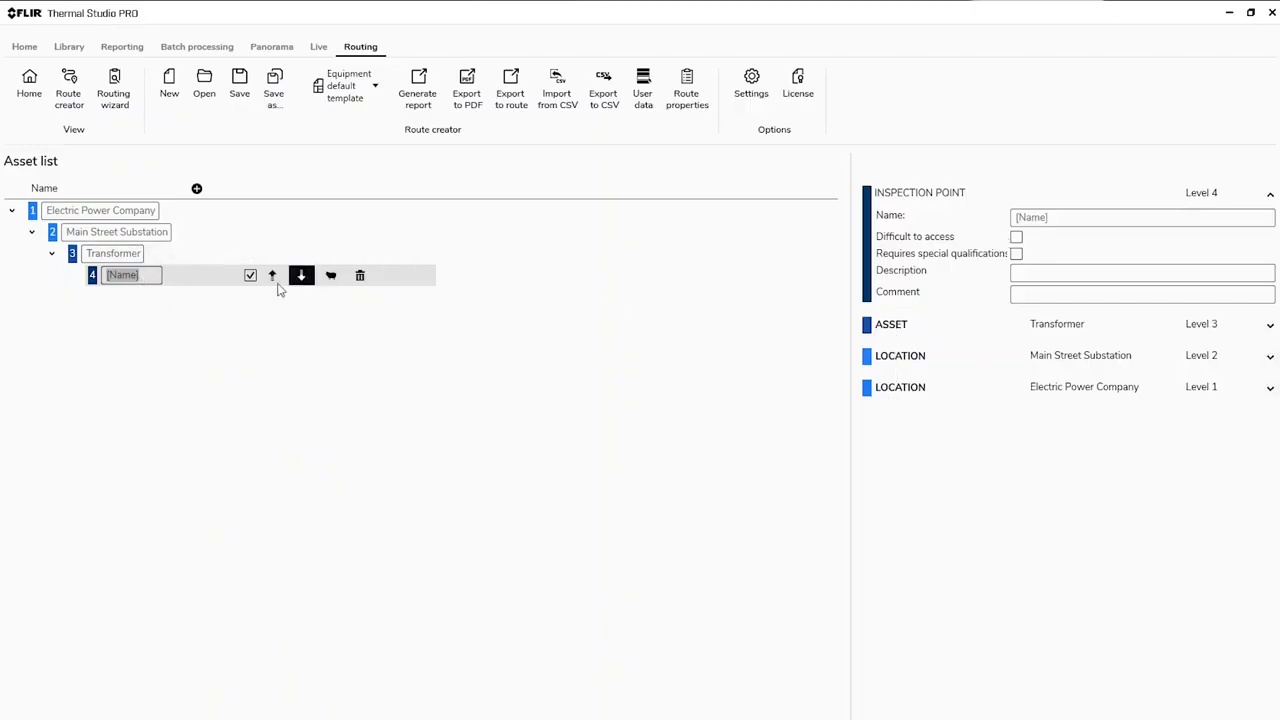
{"action": "left_click", "coordinate": [157, 277]}
{"action": "left_click_drag", "start_coordinate": [157, 277], "coordinate": [104, 278]}
{"action": "type", "text": "Fuse"}
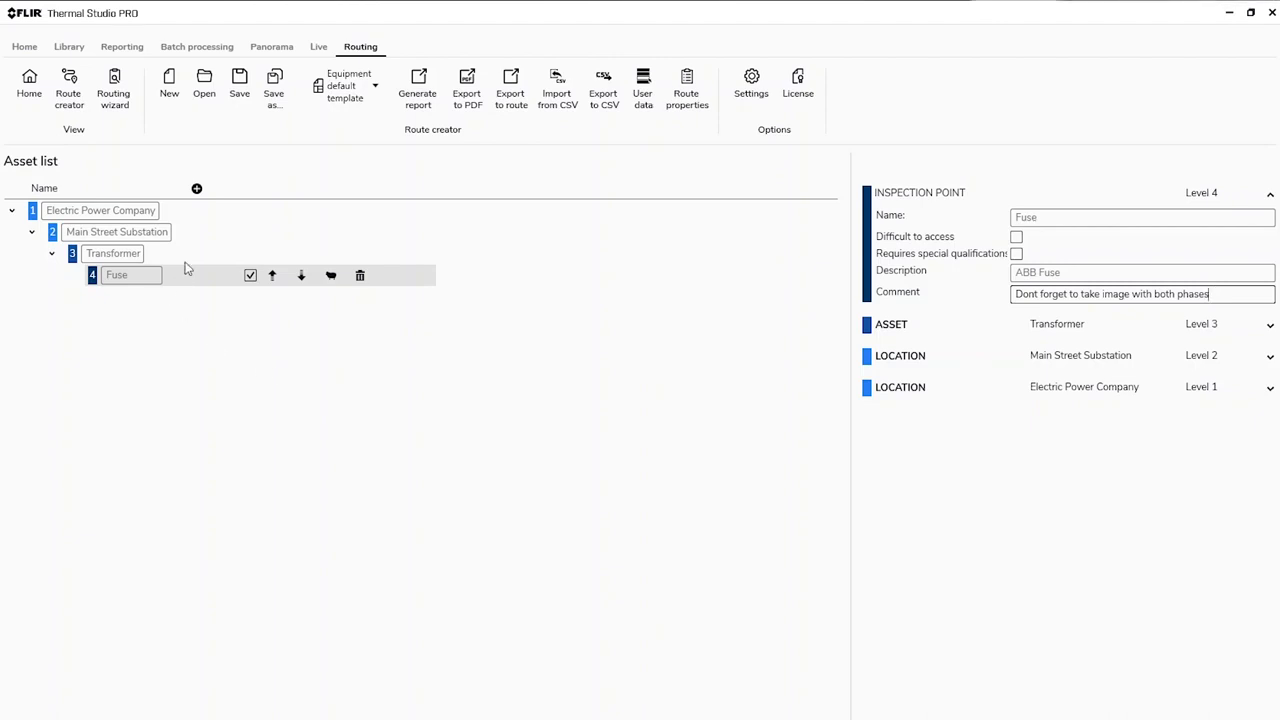
Step: Clone Main Street Substation with its contents and rename the copied location "East Main Street Substation"
{"action": "mouse_move", "coordinate": [168, 233]}
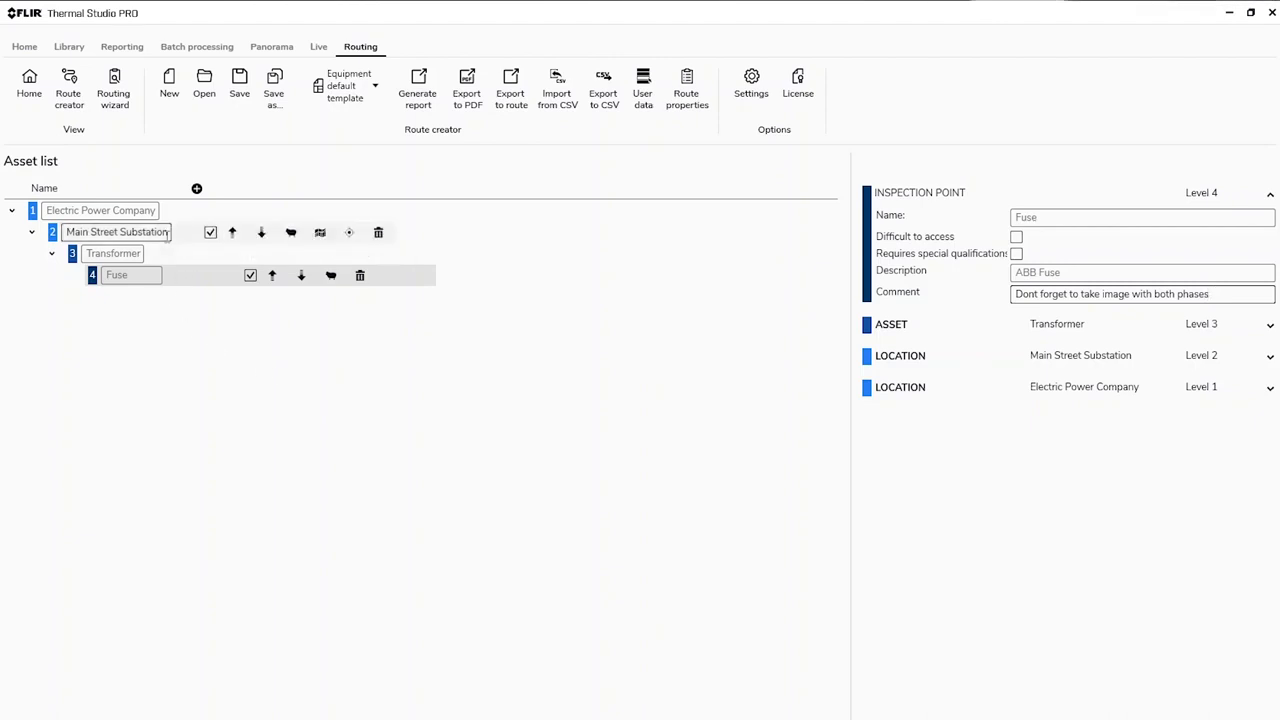
{"action": "left_click", "coordinate": [291, 233]}
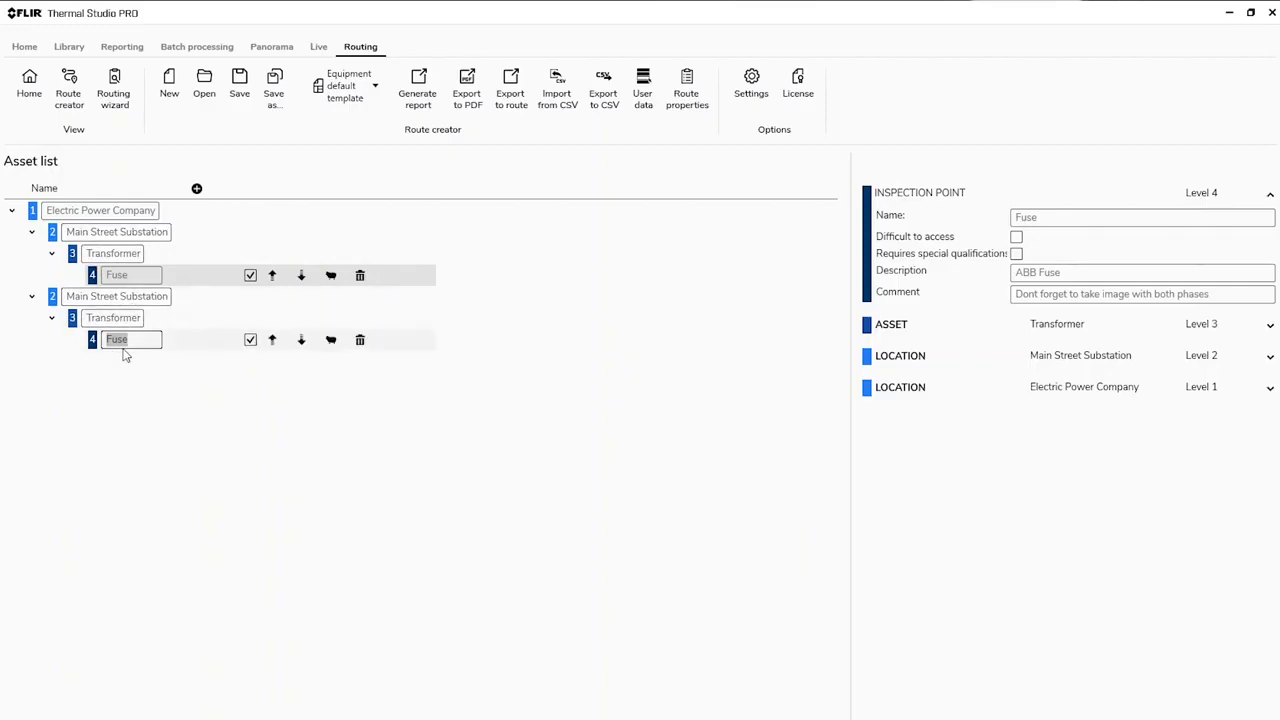
{"action": "left_click", "coordinate": [72, 298]}
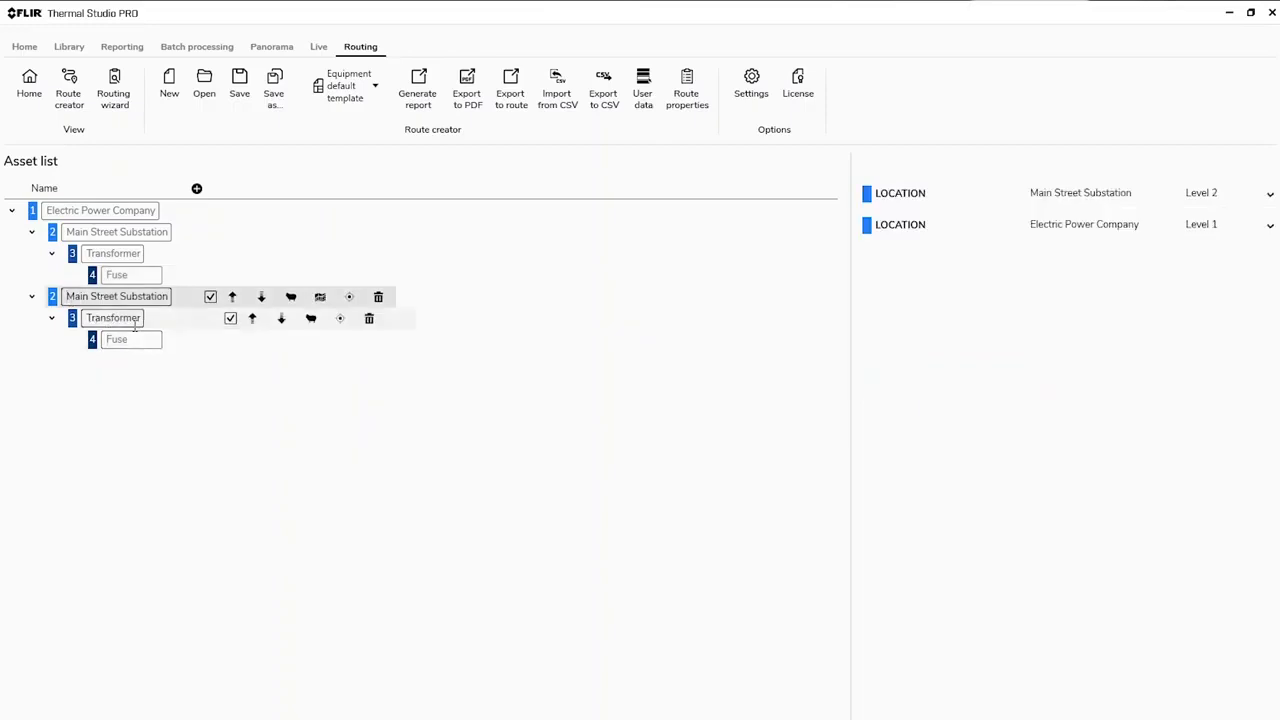
{"action": "type", "text": "East"}
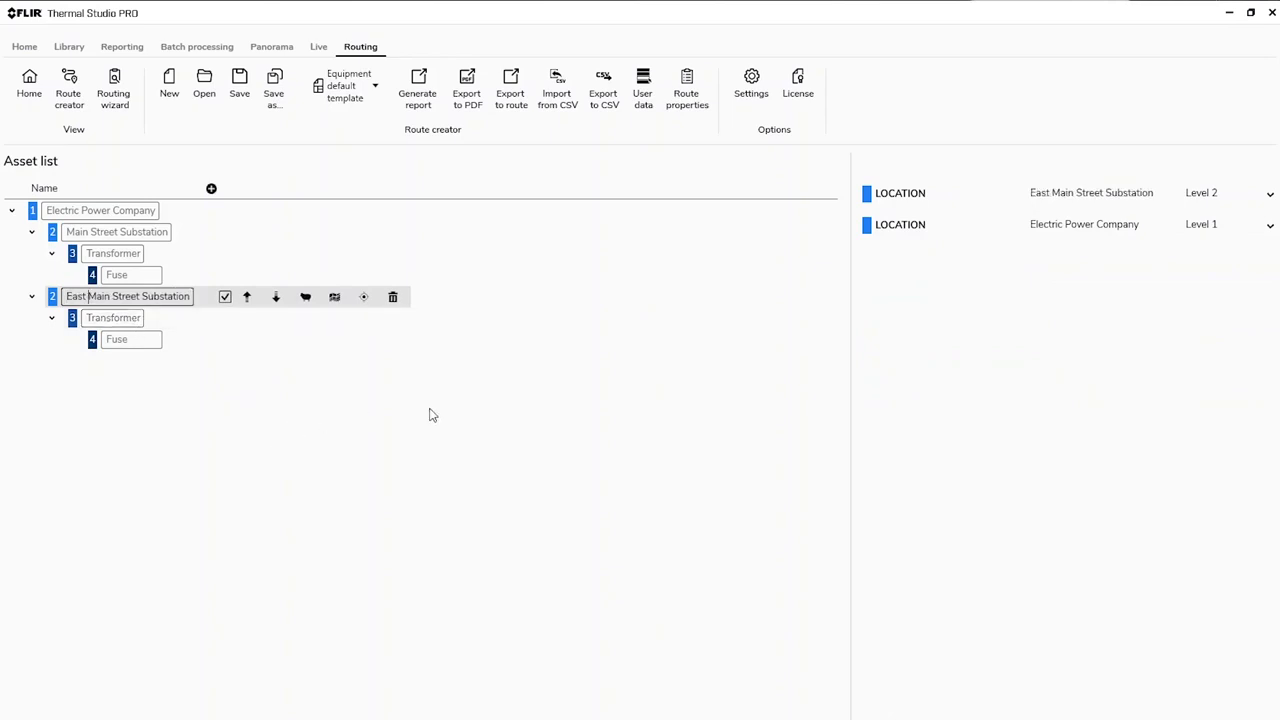
Step: Under East Main Street Substation, rename the asset "Circuit Breaker" and its inspection point "Bushing"
{"action": "left_click", "coordinate": [108, 319]}
{"action": "left_click_drag", "start_coordinate": [87, 319], "coordinate": [158, 332]}
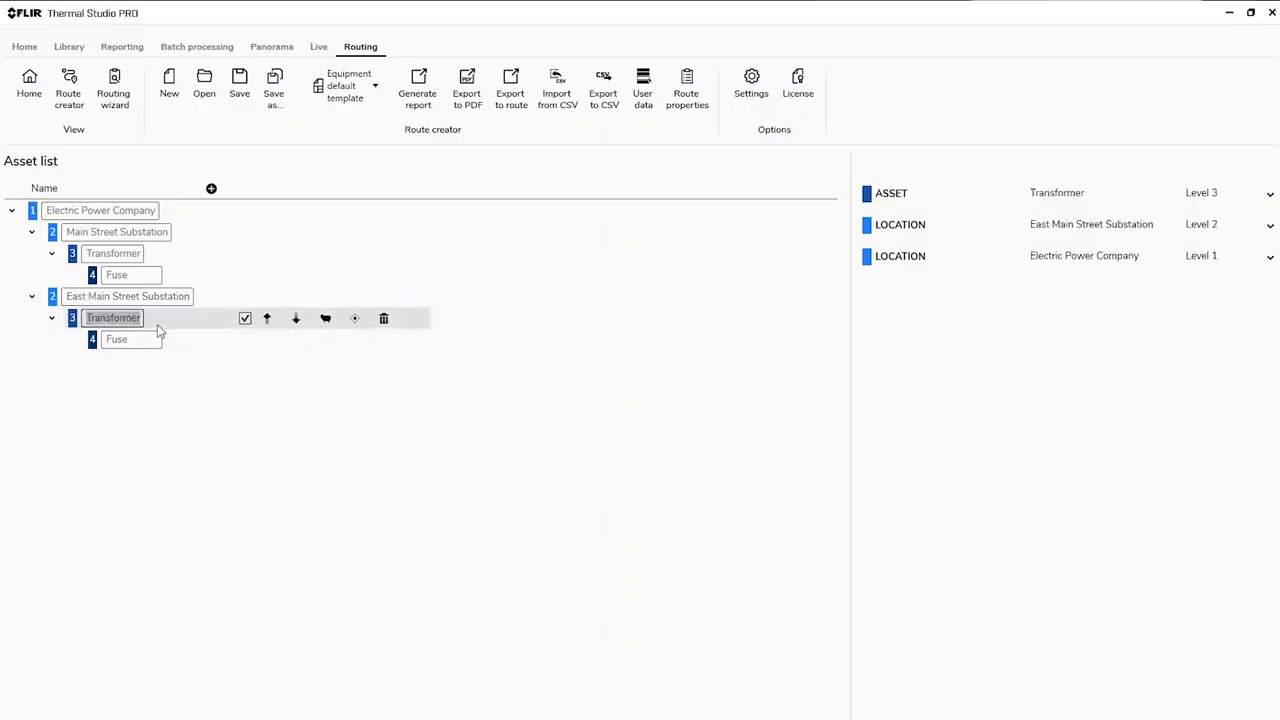
{"action": "type", "text": "Circ"}
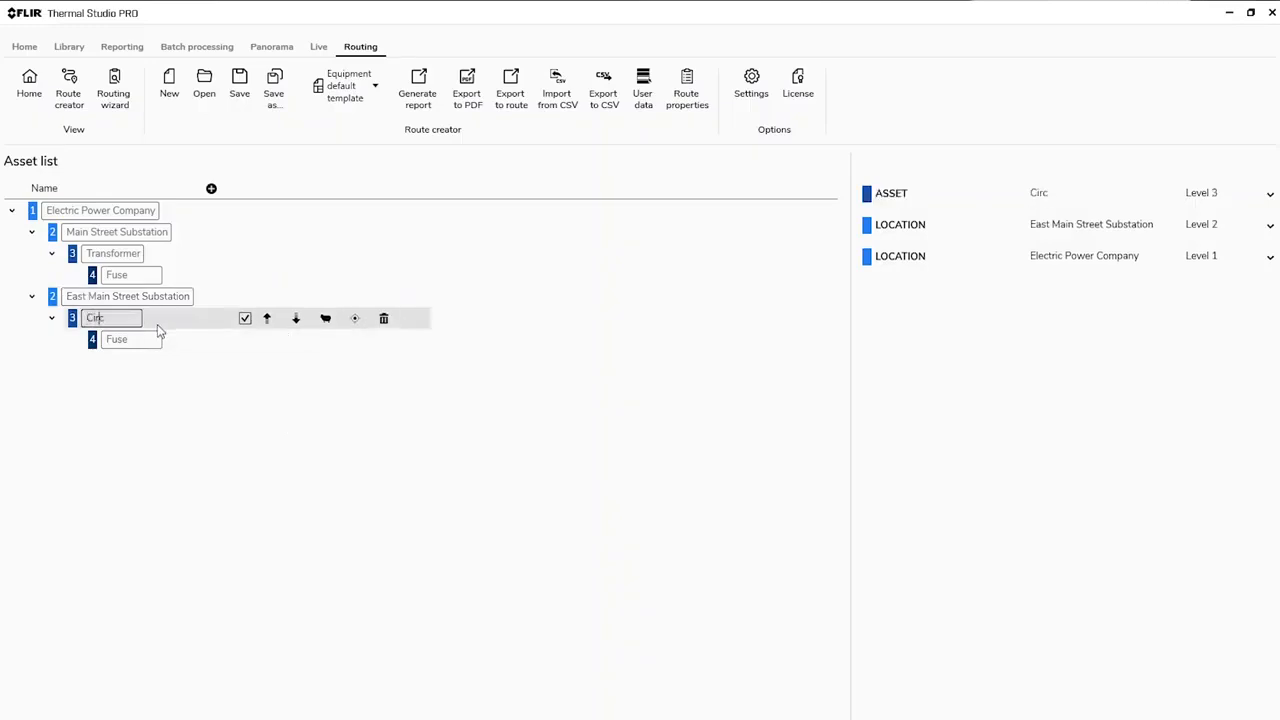
{"action": "type", "text": "uit Breaker"}
{"action": "left_click", "coordinate": [140, 343]}
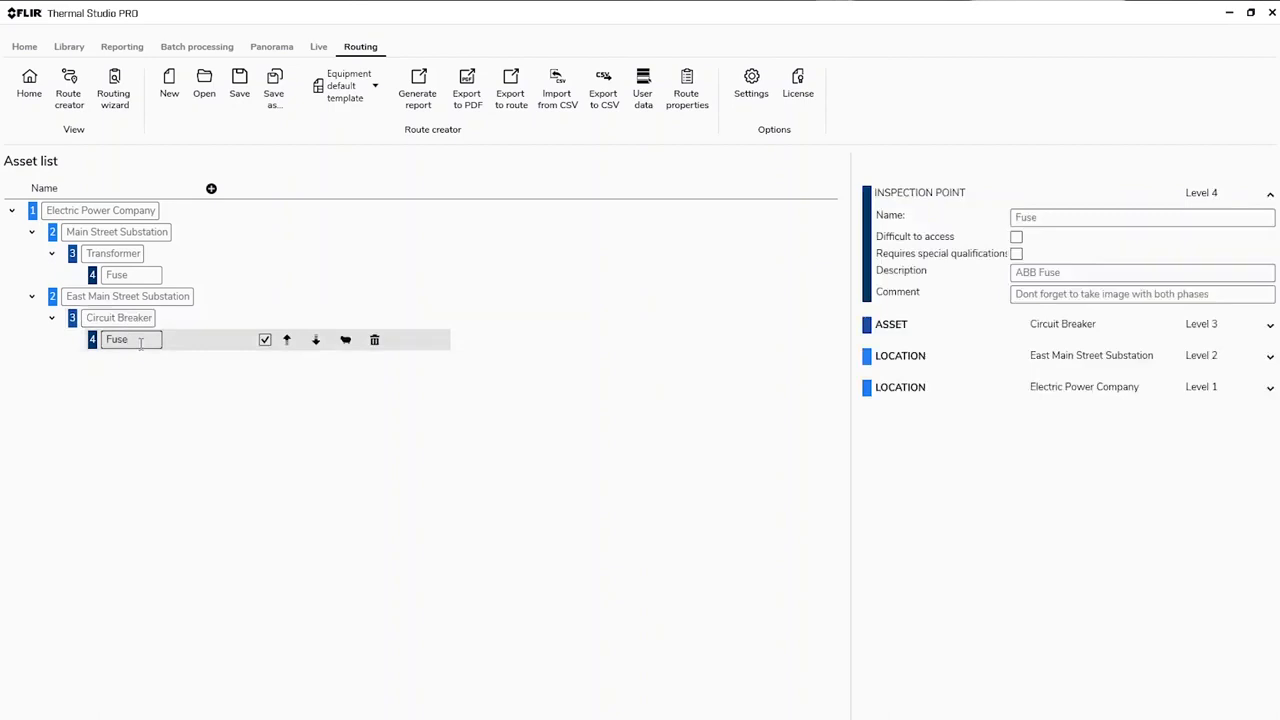
{"action": "left_click_drag", "start_coordinate": [140, 343], "coordinate": [100, 345]}
{"action": "type", "text": "Bushing"}
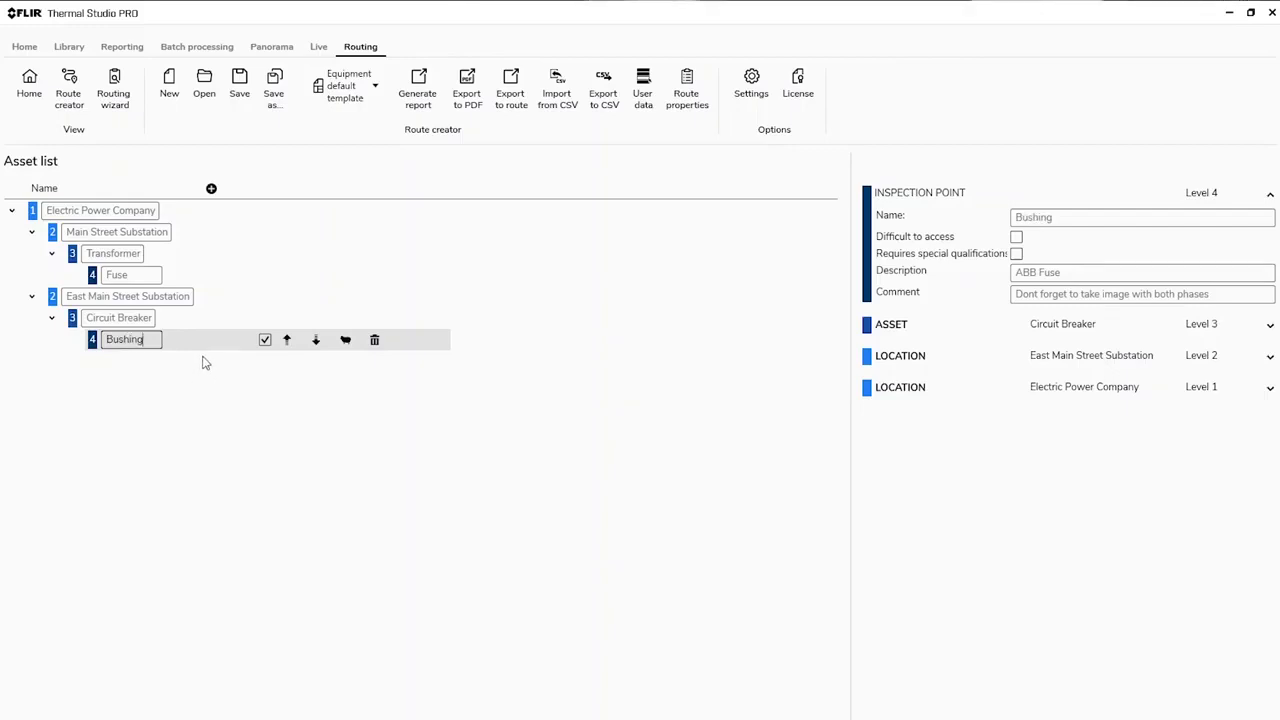
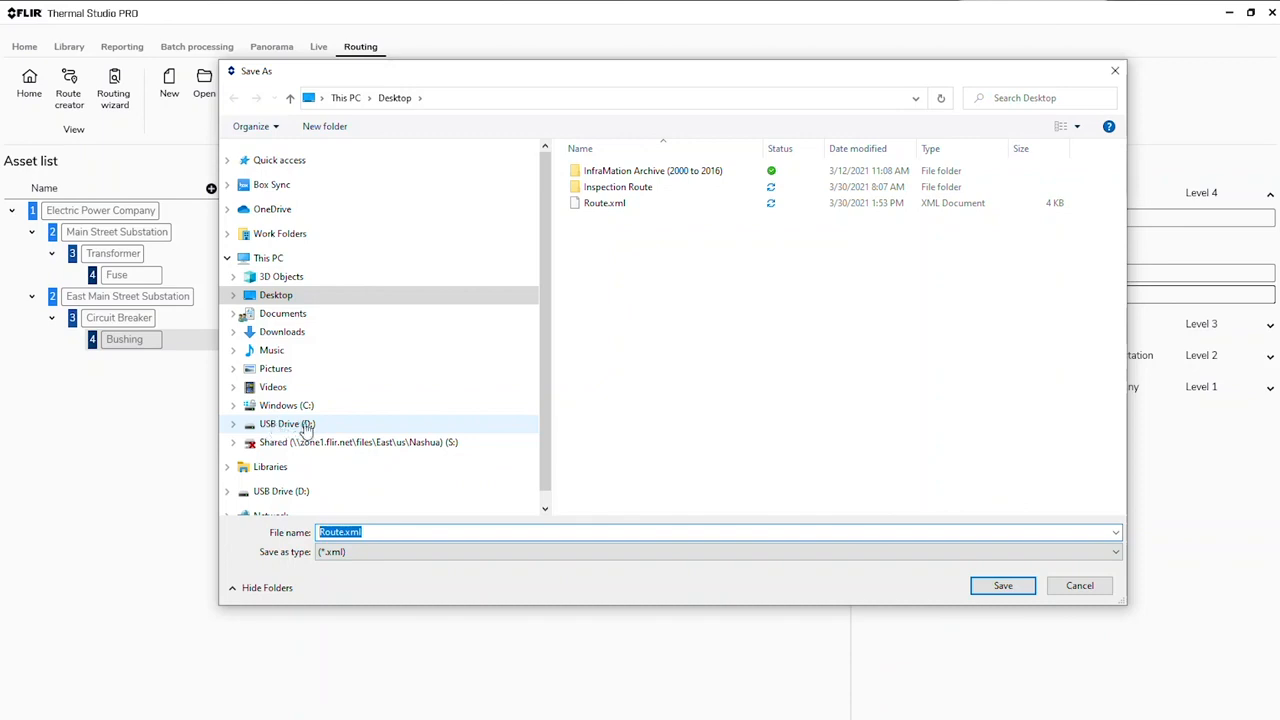
Step: Save the route as "Route.xml" on USB Drive (D:)
{"action": "left_click", "coordinate": [286, 426]}
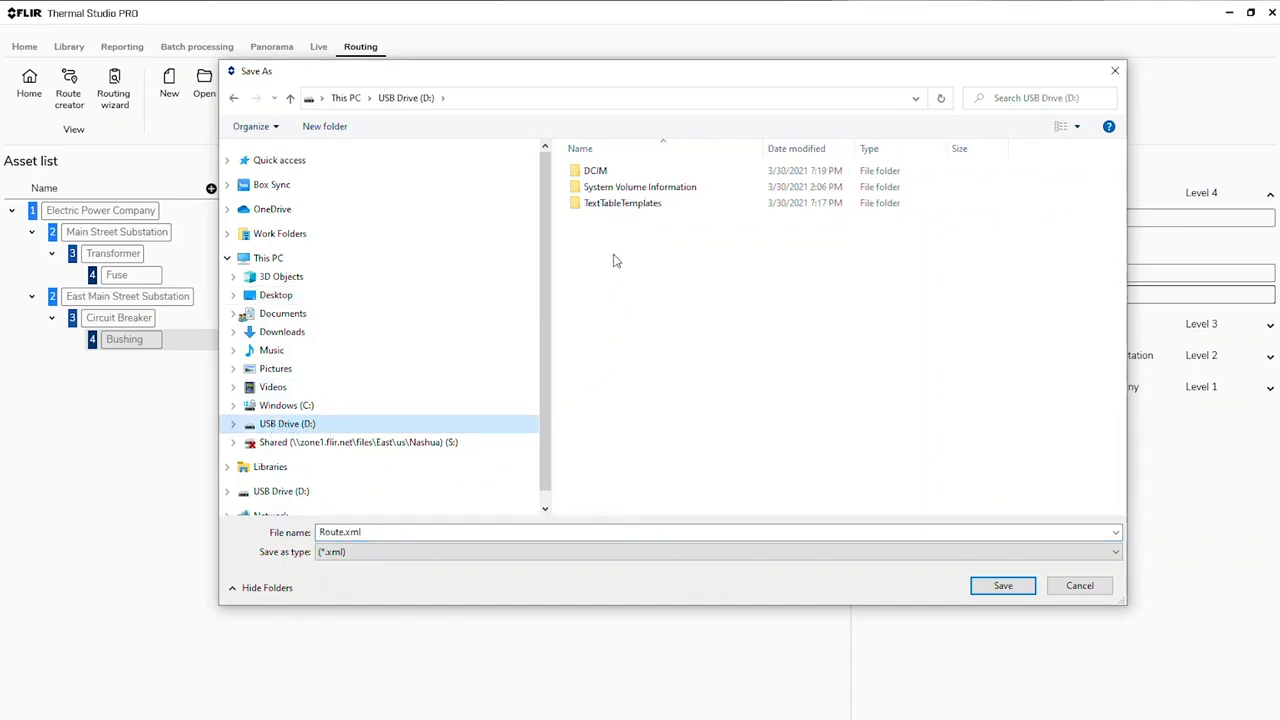
{"action": "left_click_drag", "start_coordinate": [370, 533], "coordinate": [319, 533]}
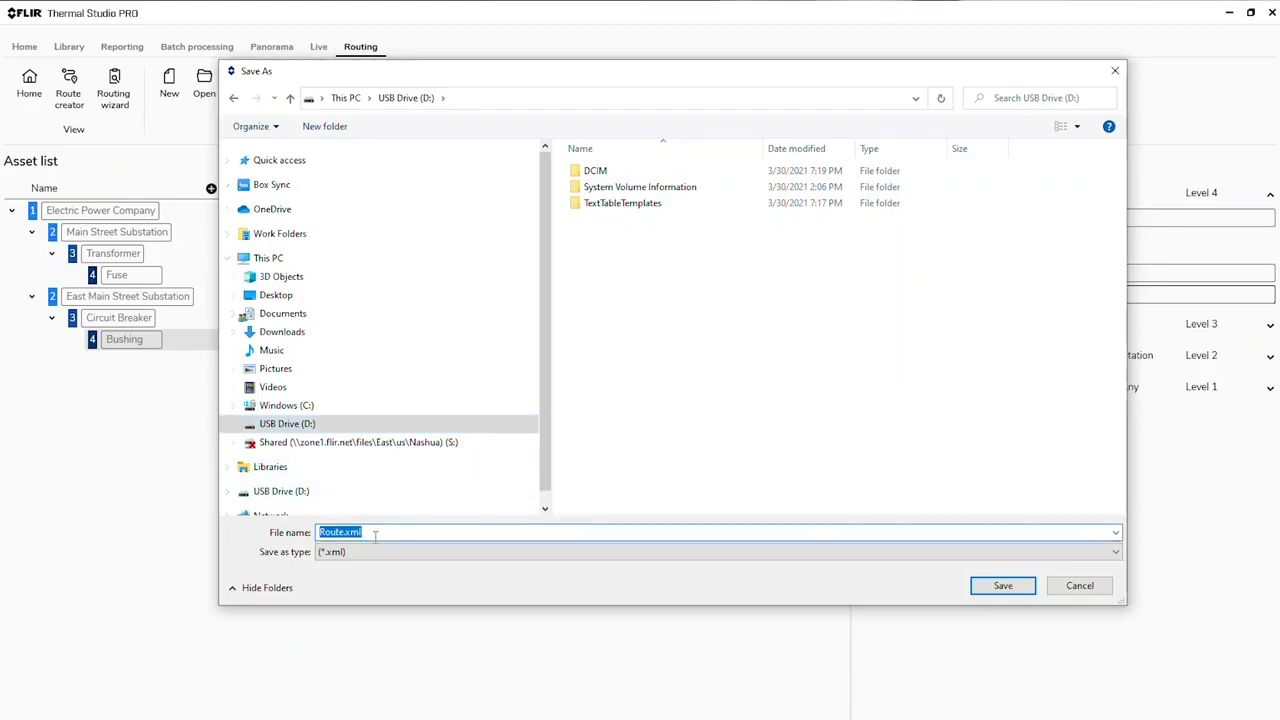
{"action": "left_click", "coordinate": [997, 587]}
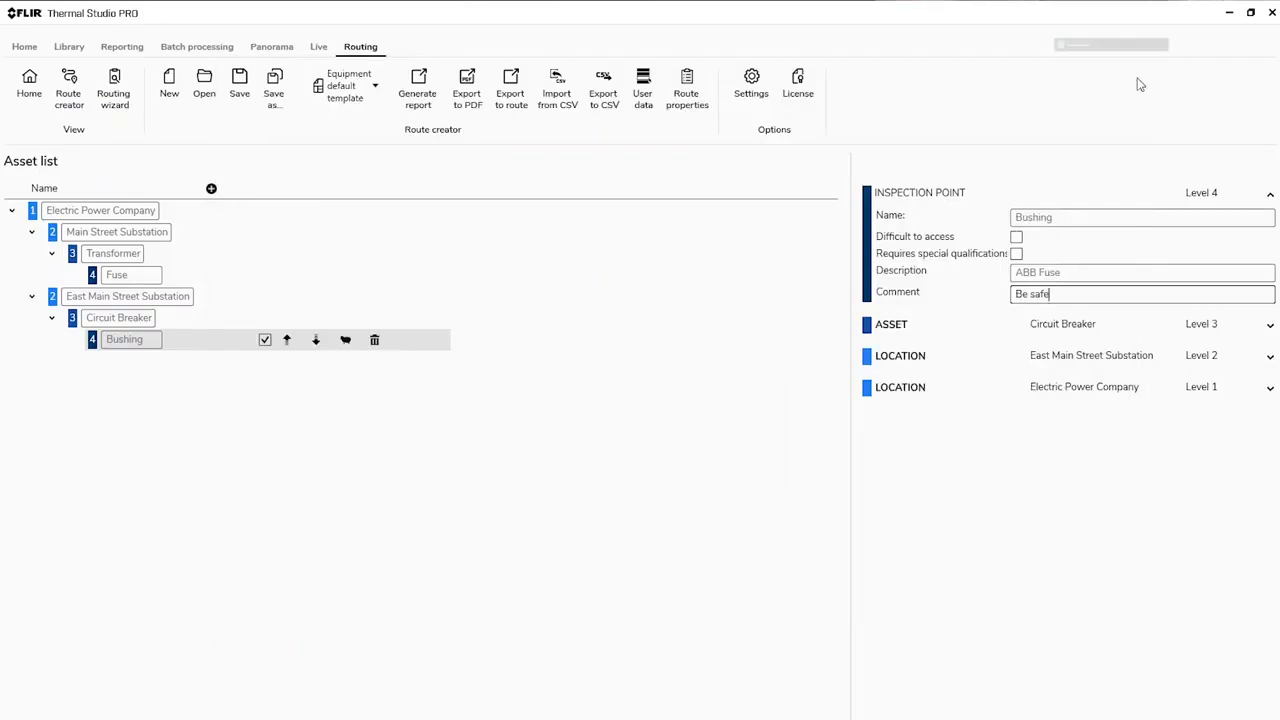
{"action": "left_click", "coordinate": [1054, 48]}
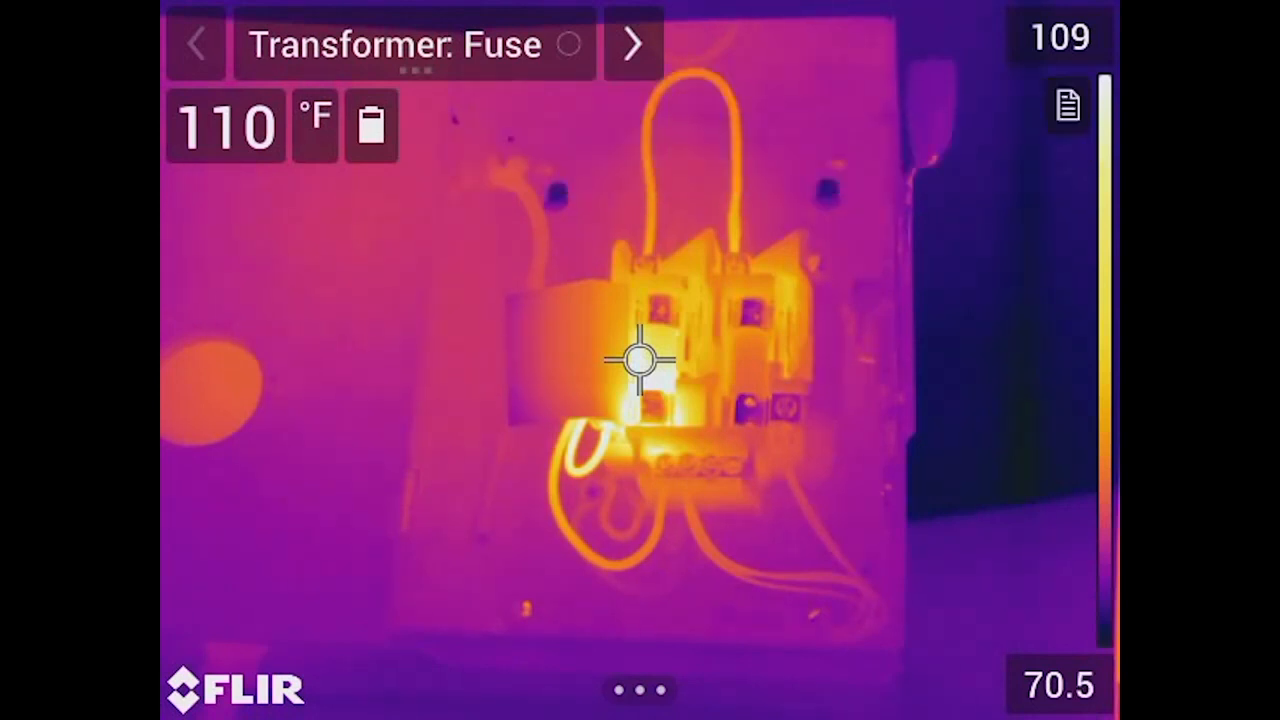
Step: On the FLIR camera, set the status of the Transformer: Fuse inspection point to OK
{"action": "left_click", "coordinate": [414, 45]}
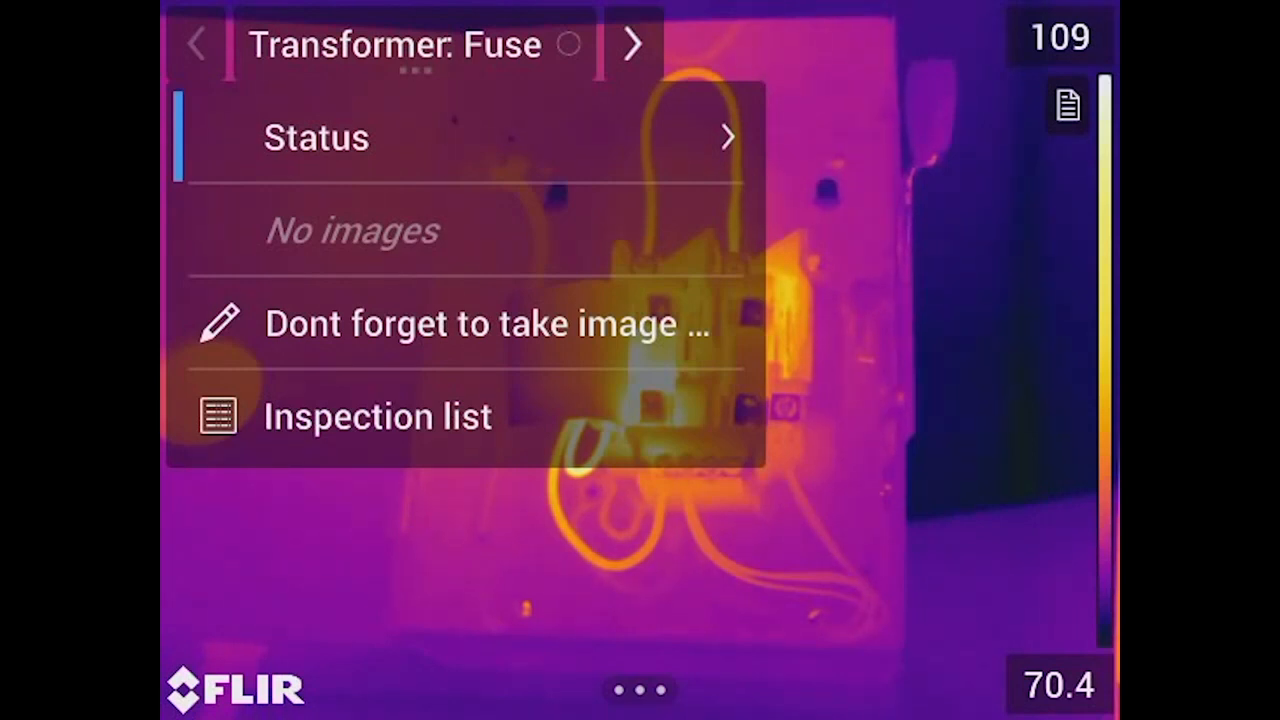
{"action": "key", "text": "Return"}
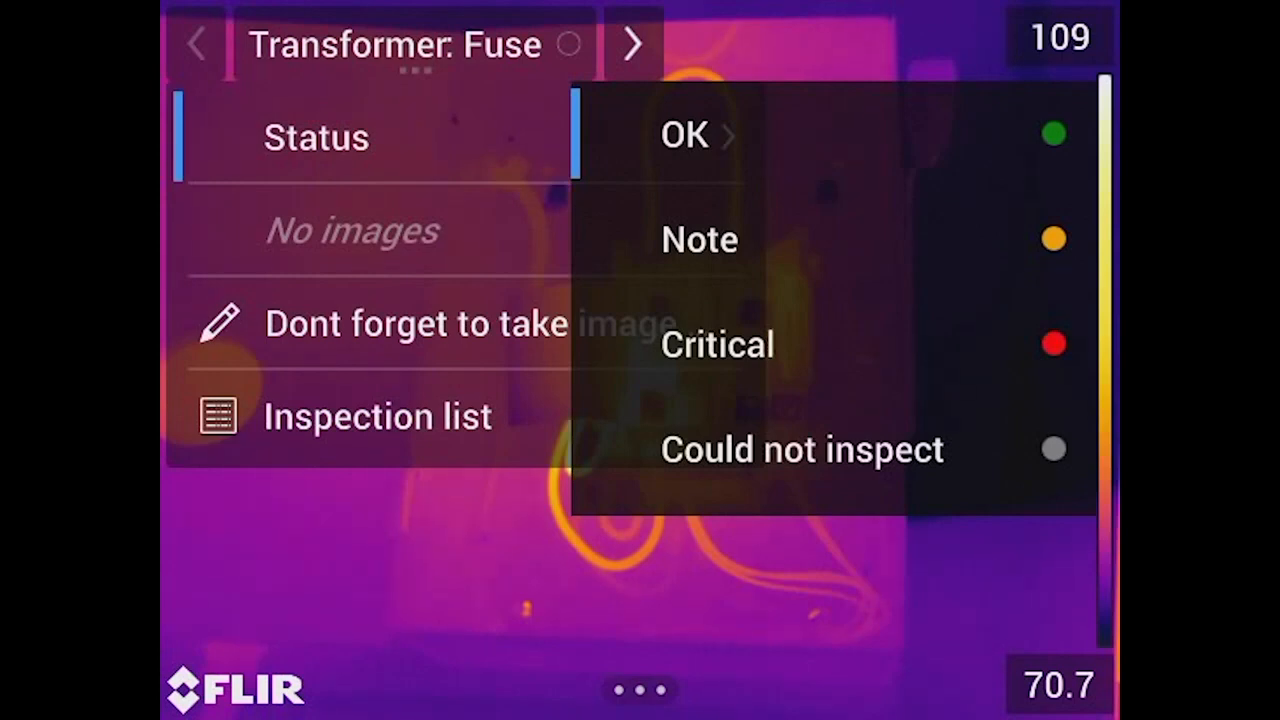
{"action": "key", "text": "Return"}
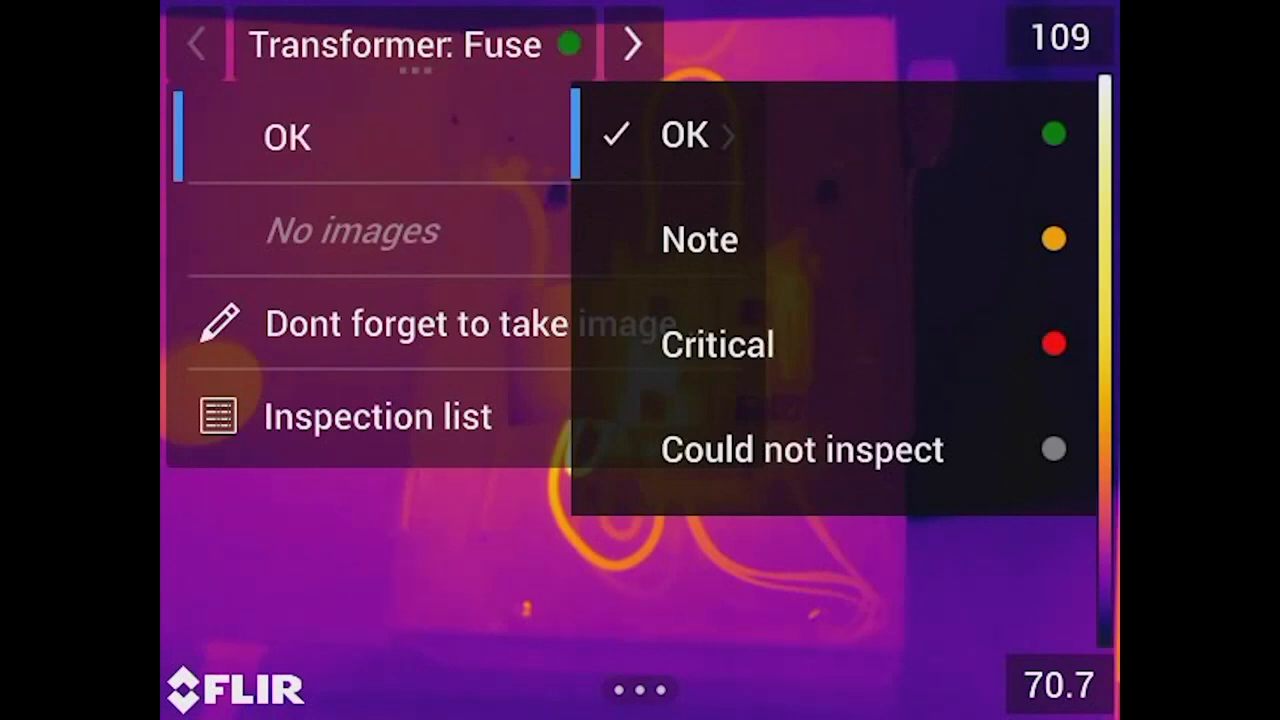
{"action": "key", "text": "Return"}
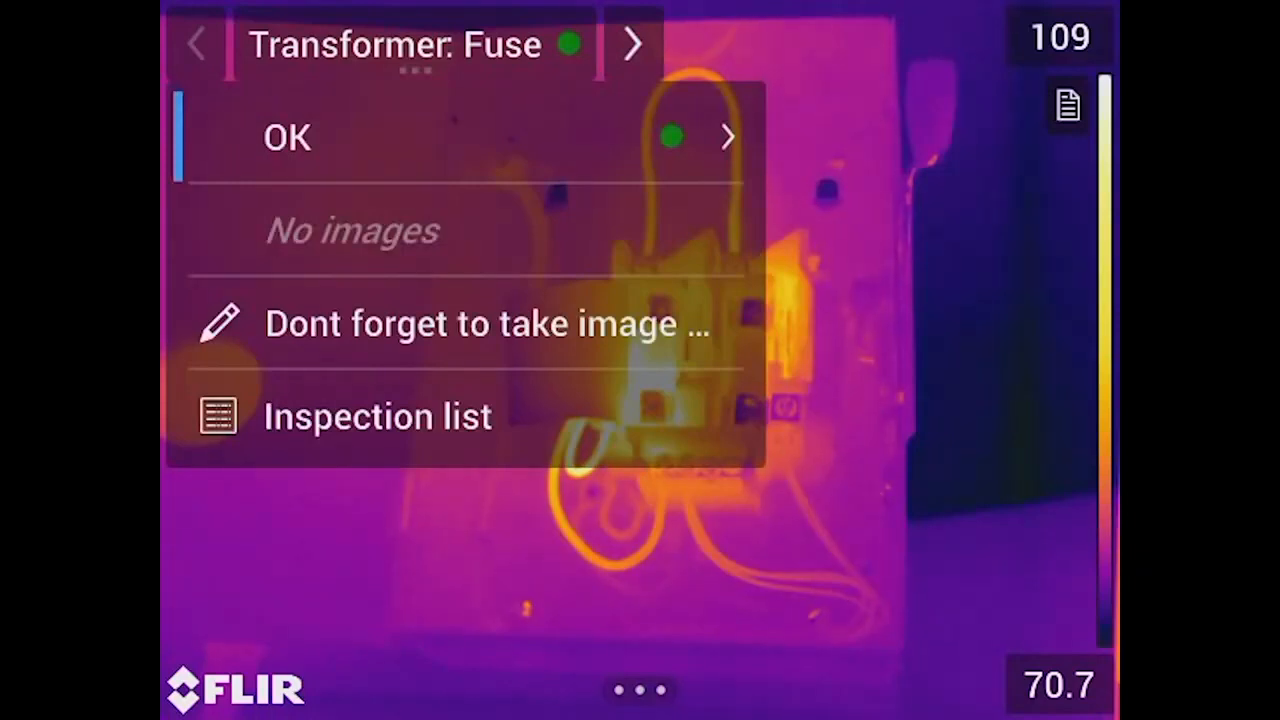
Step: In the inspection list, go to Transformer under Main Street Substion and add an inspection point named "LTC" after Fuse
{"action": "left_click", "coordinate": [378, 416]}
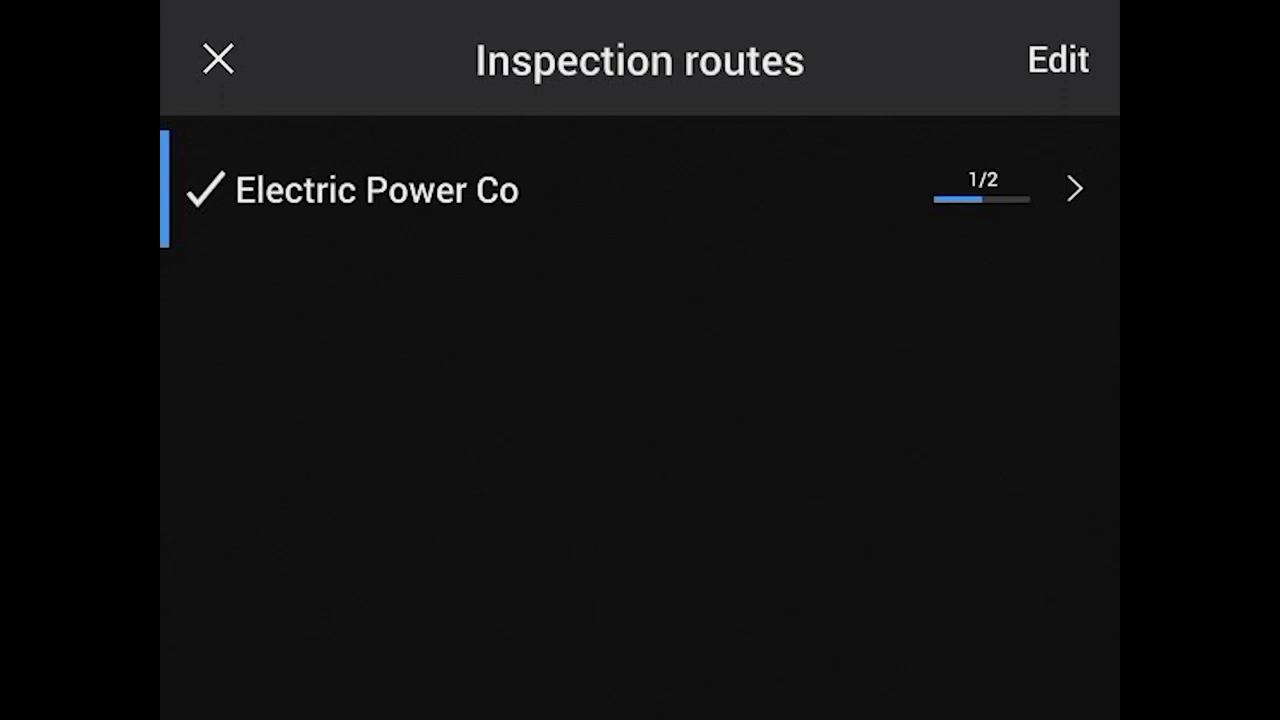
{"action": "key", "text": "Return"}
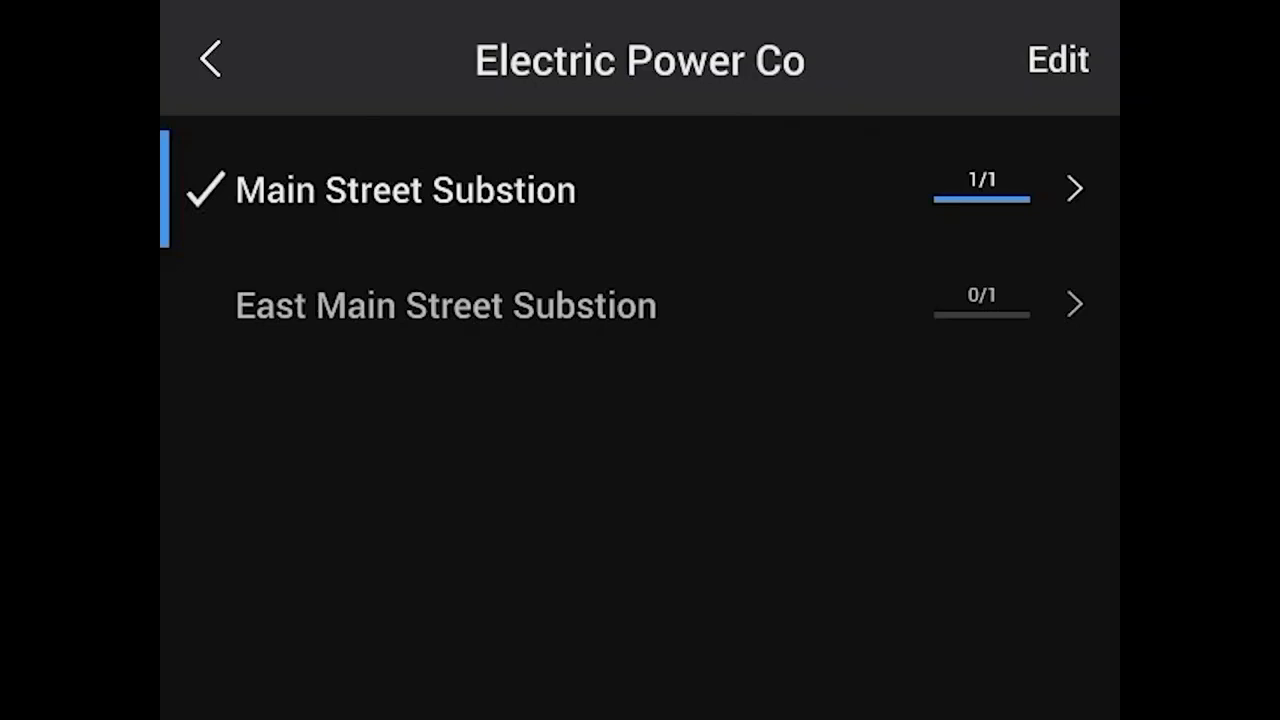
{"action": "key", "text": "Return"}
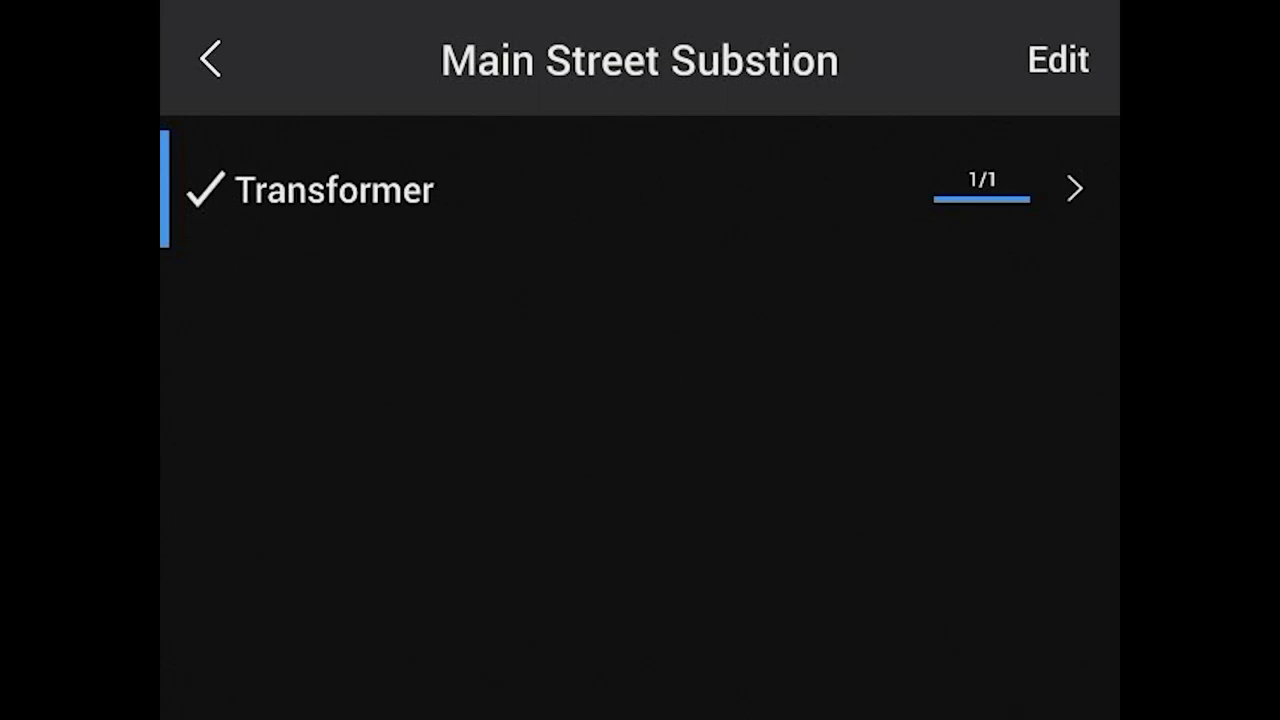
{"action": "key", "text": "Return"}
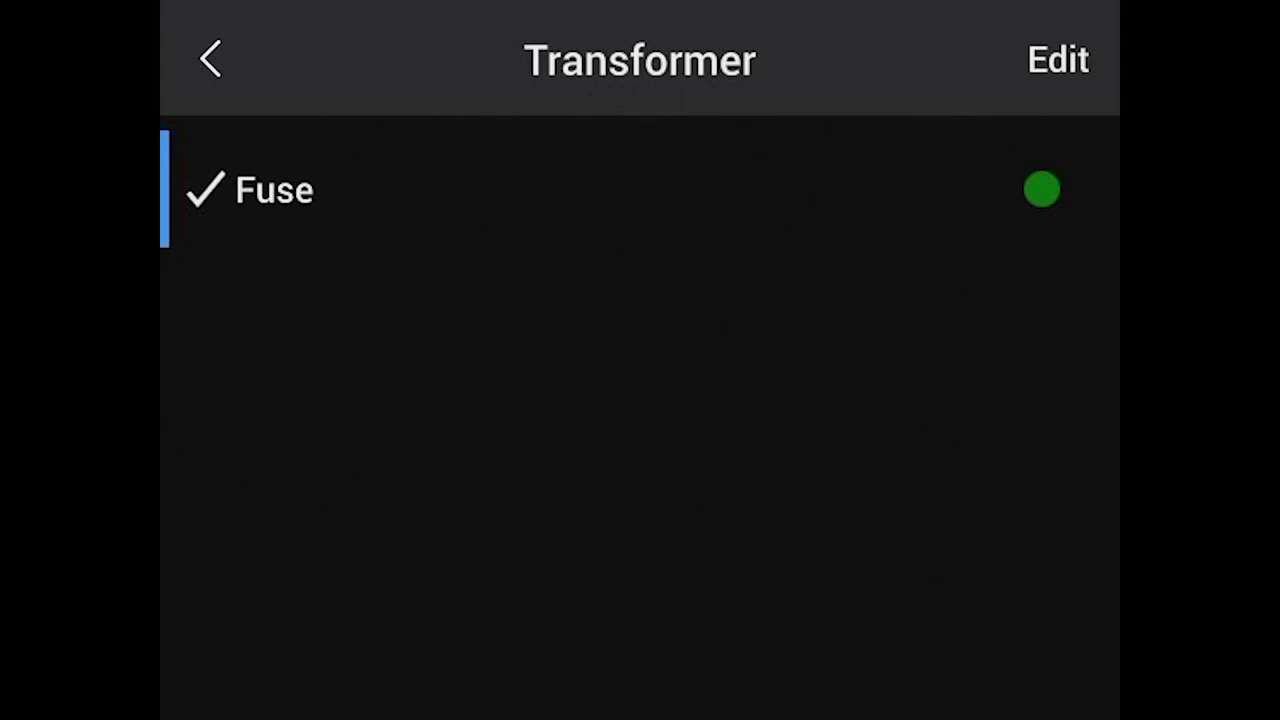
{"action": "left_click", "coordinate": [1057, 60]}
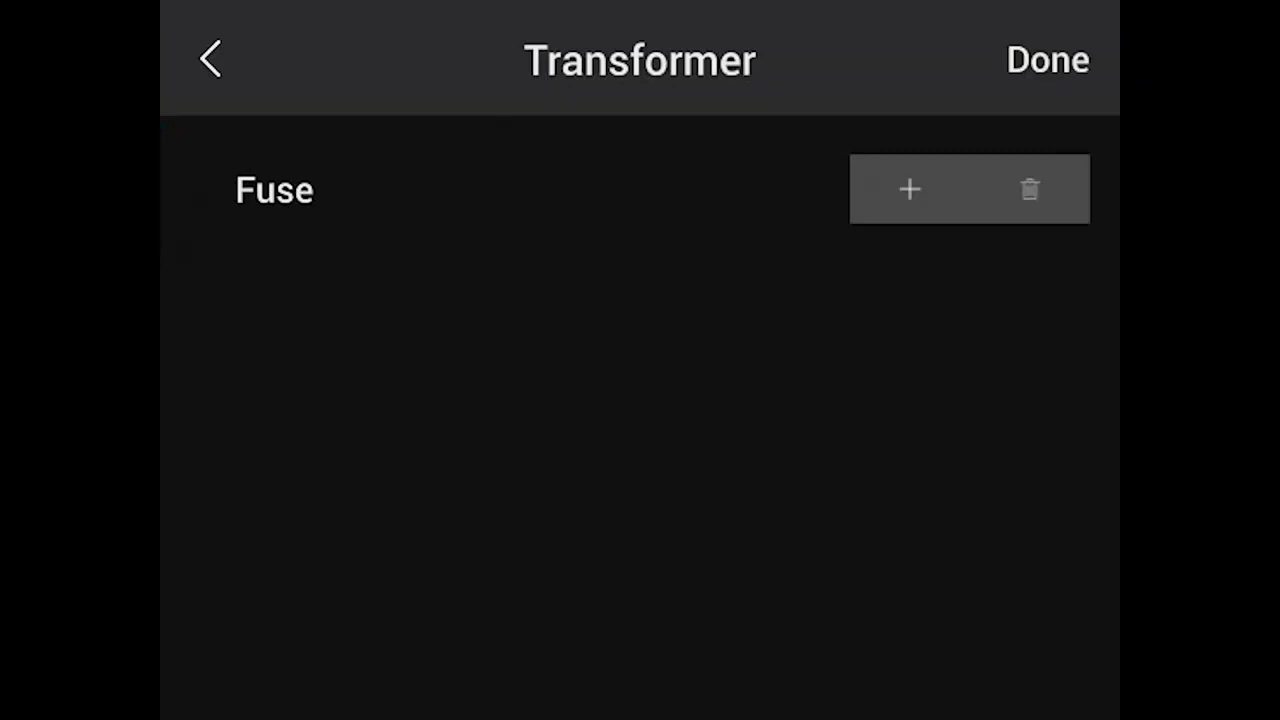
{"action": "left_click", "coordinate": [909, 189]}
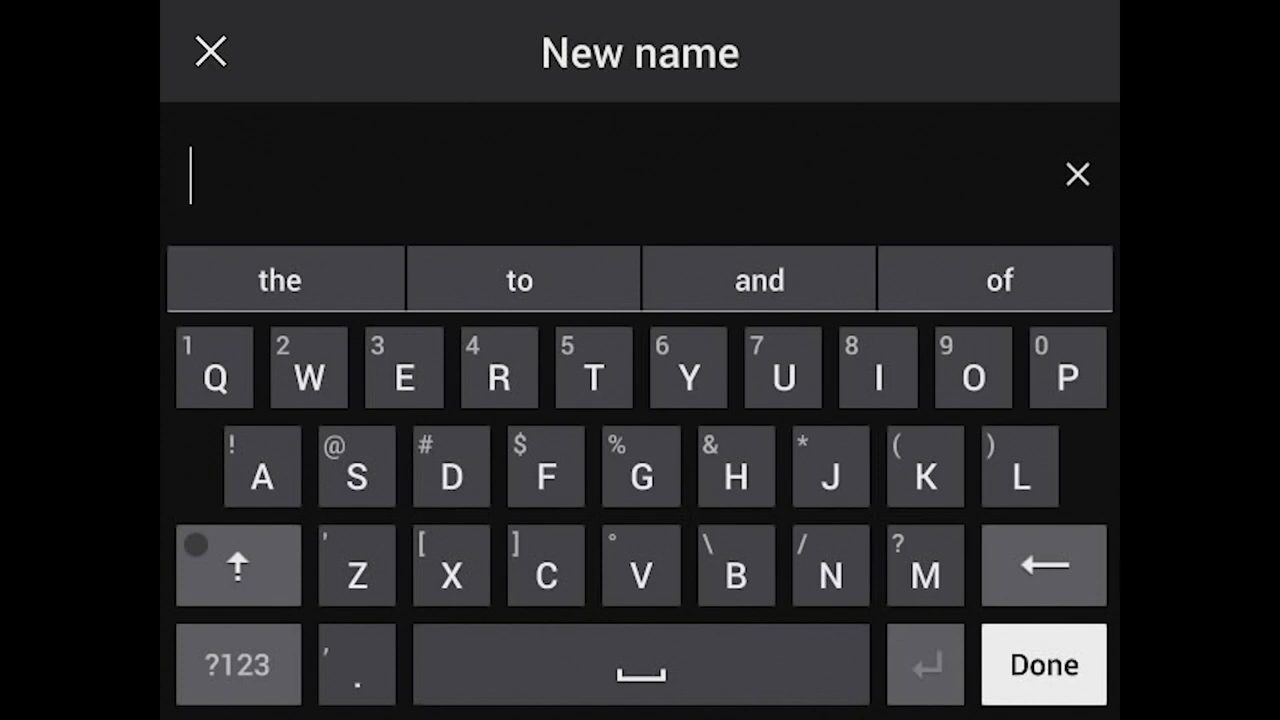
{"action": "left_click", "coordinate": [238, 566]}
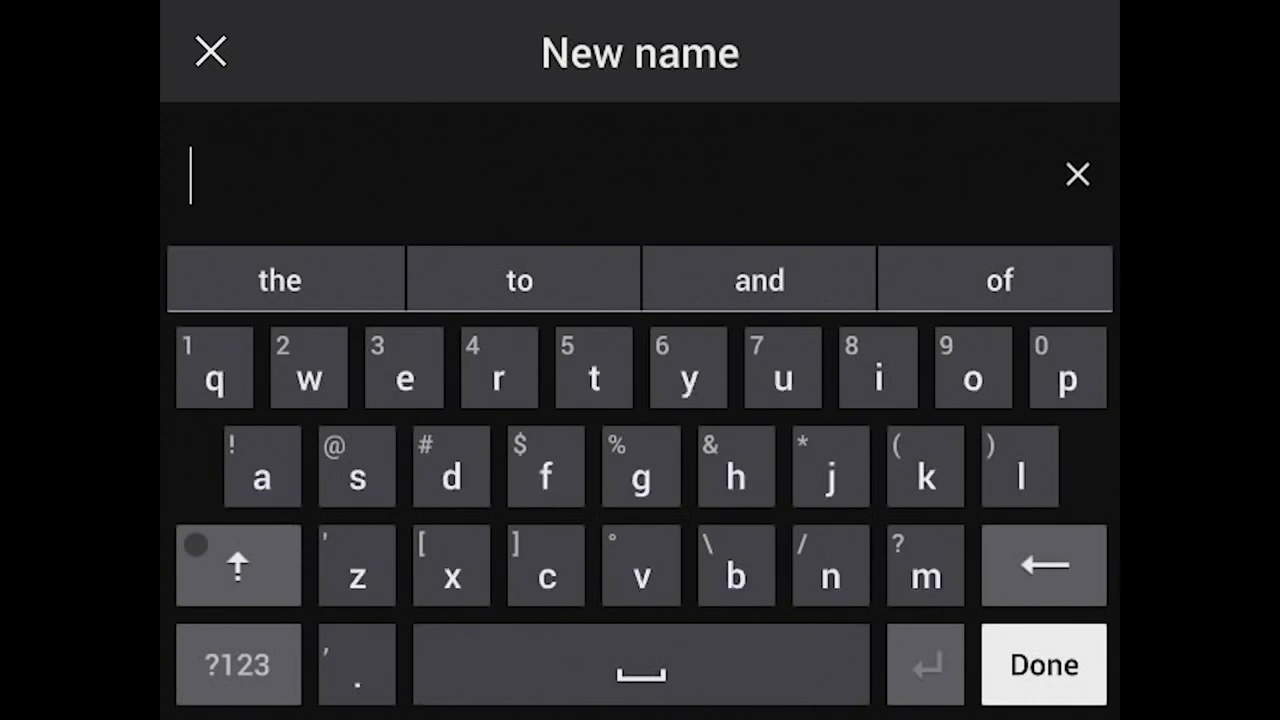
{"action": "left_click", "coordinate": [238, 566]}
{"action": "left_click", "coordinate": [238, 566]}
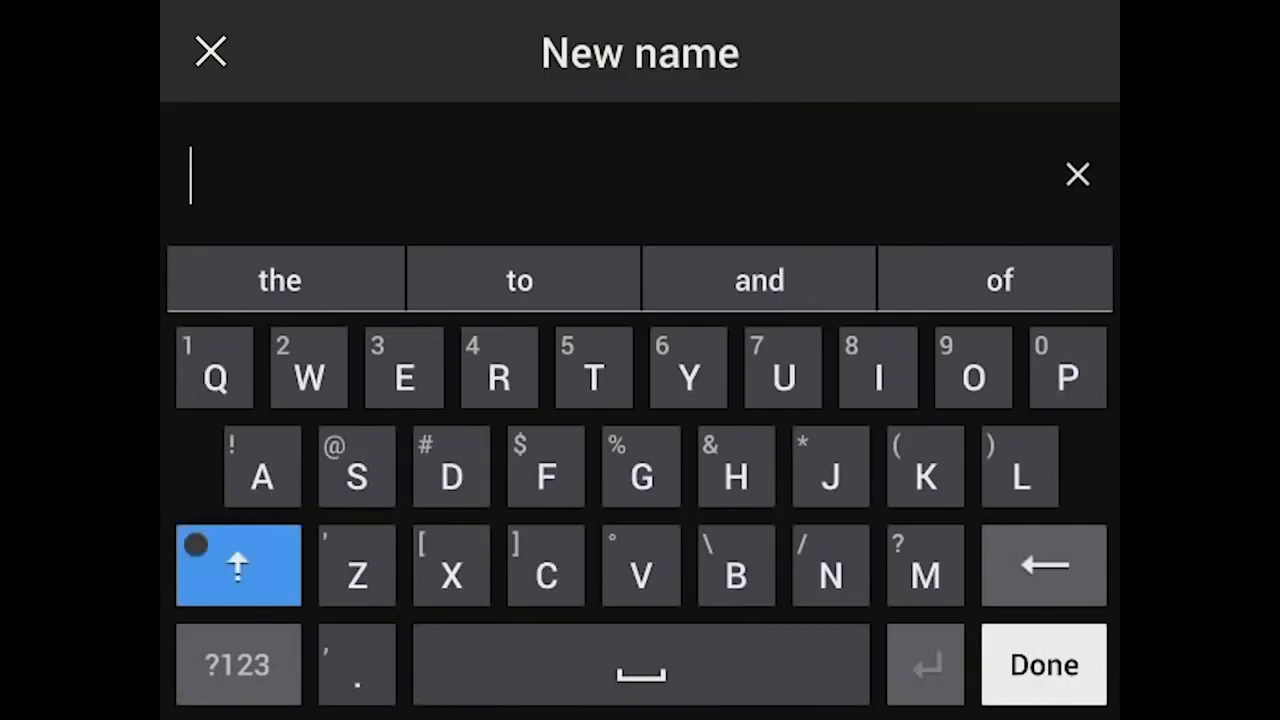
{"action": "type", "text": "LTC"}
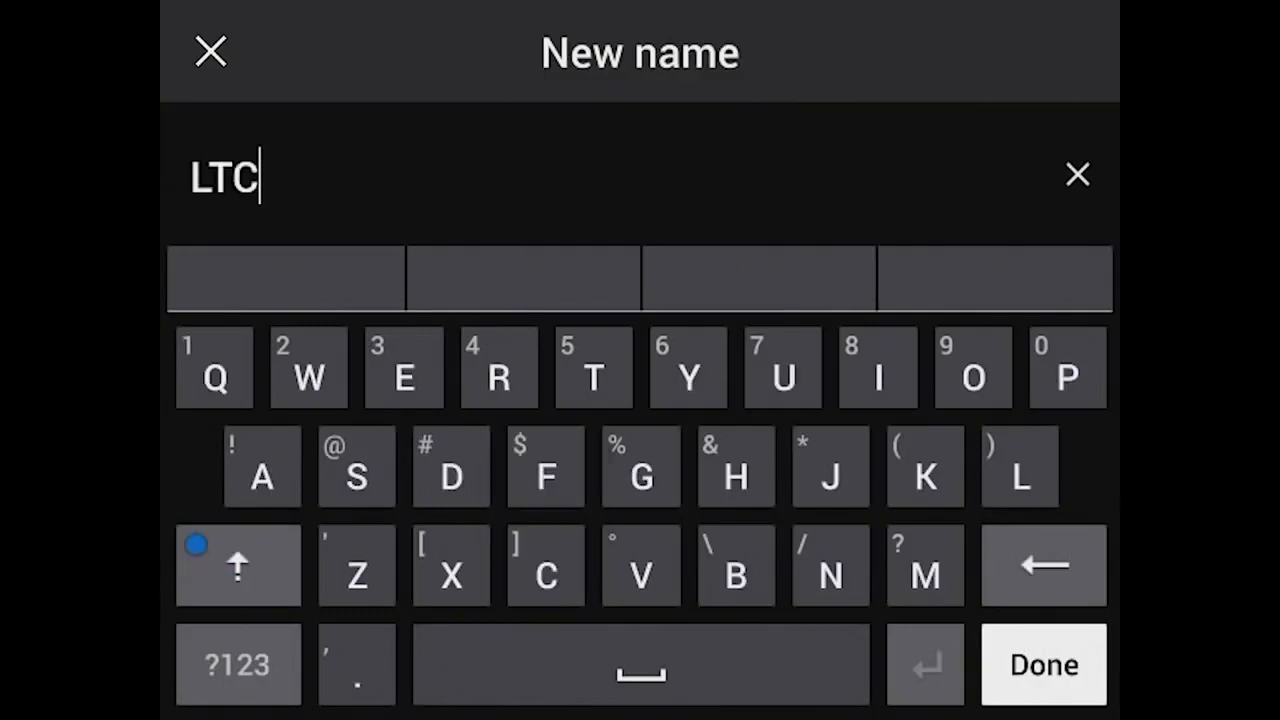
{"action": "left_click", "coordinate": [1044, 664]}
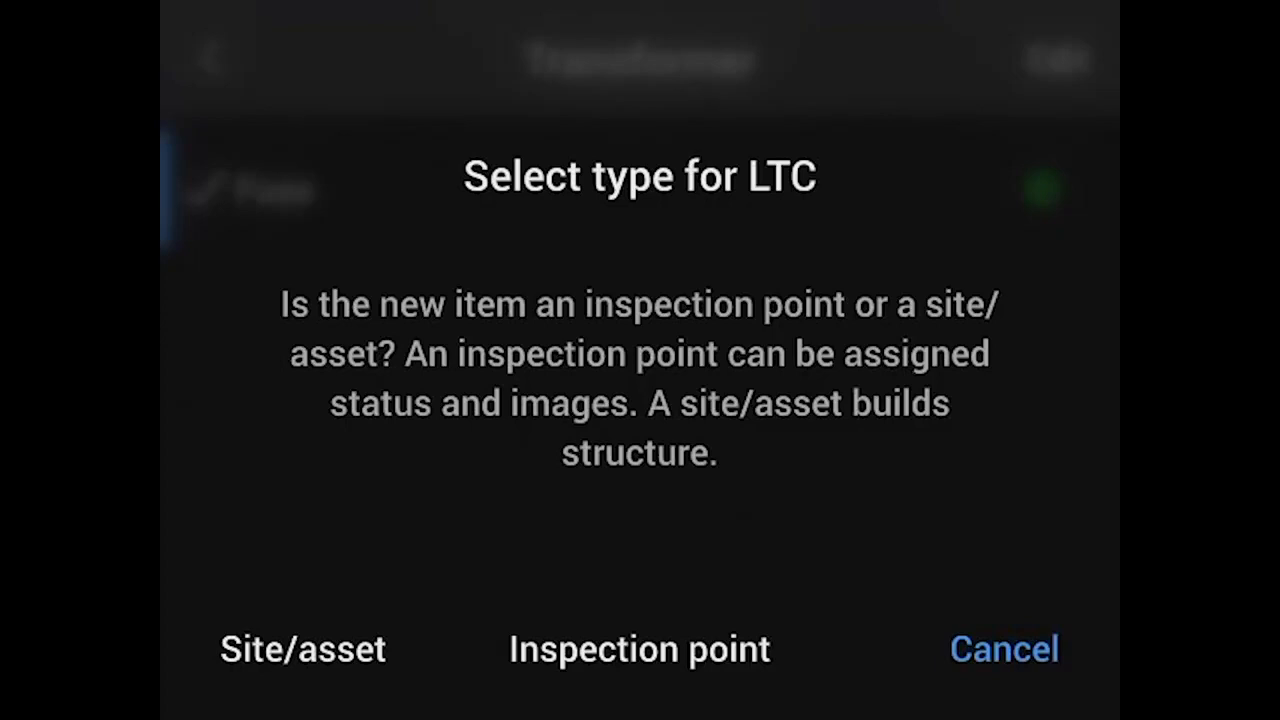
{"action": "left_click", "coordinate": [640, 650]}
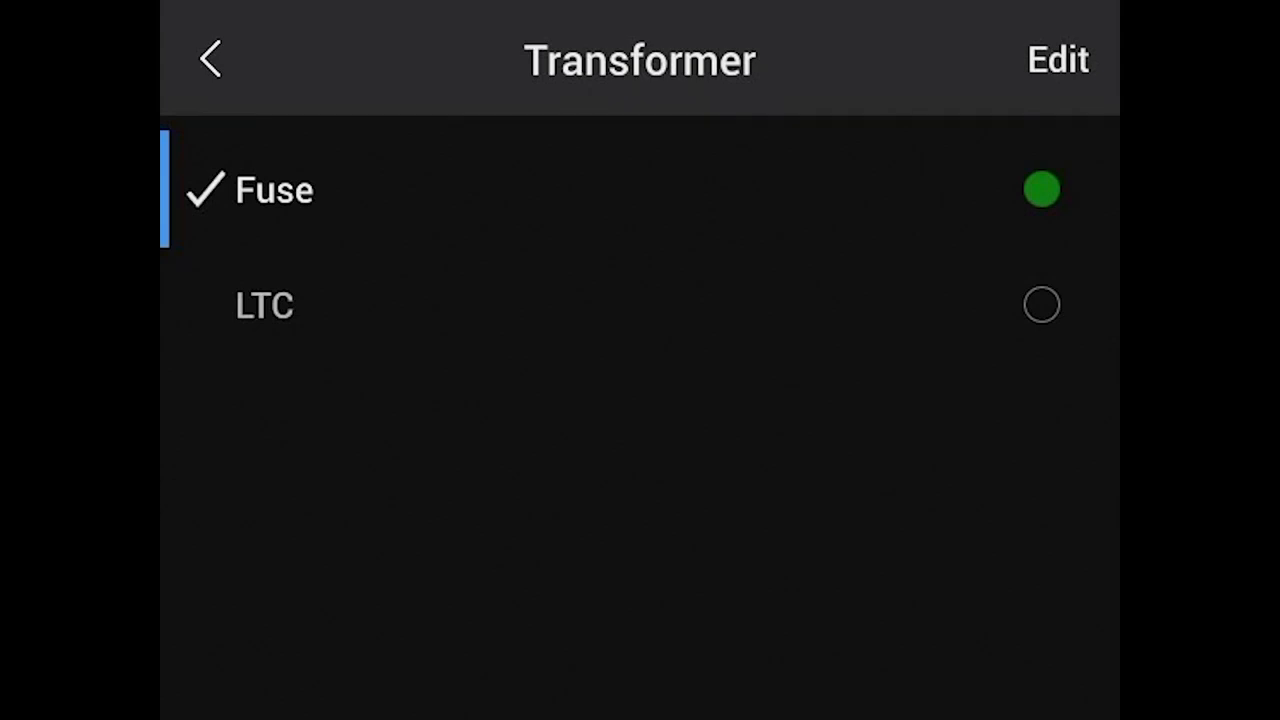
Step: Make Fuse the current inspection point and advance through Transformer: LTC to Circuit Breaker: Bushing
{"action": "left_click", "coordinate": [274, 190]}
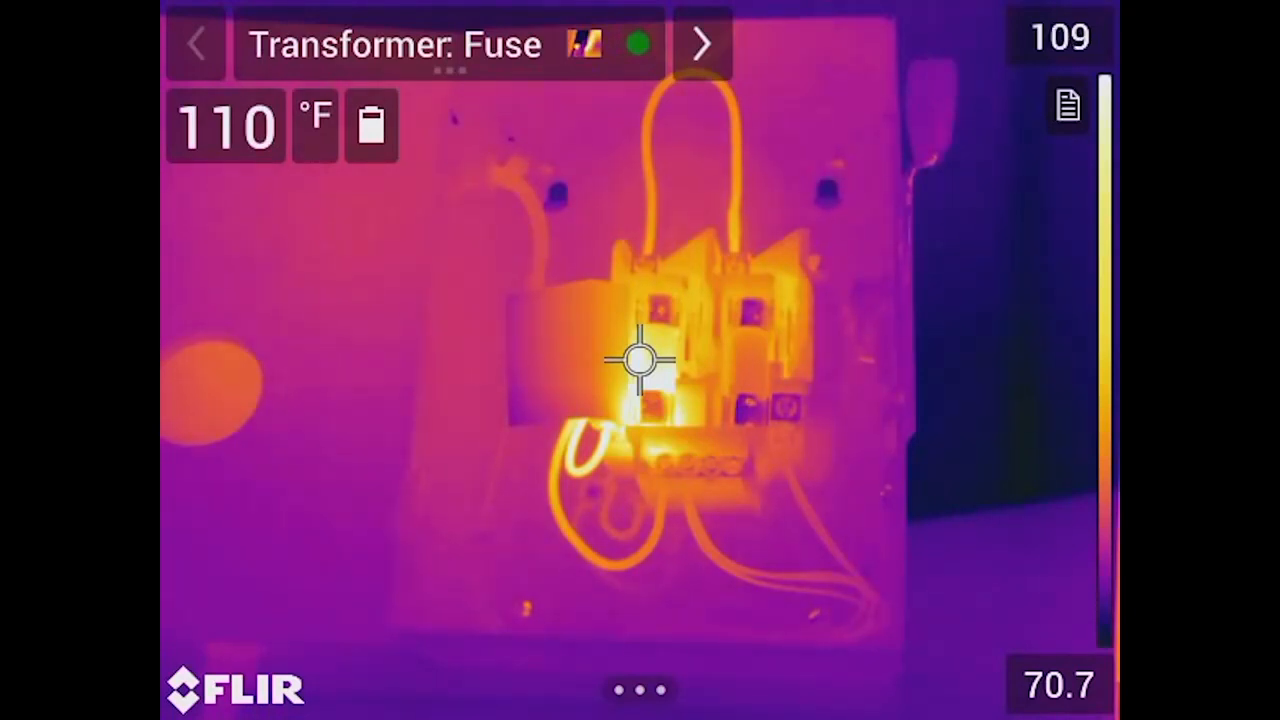
{"action": "left_click", "coordinate": [701, 43]}
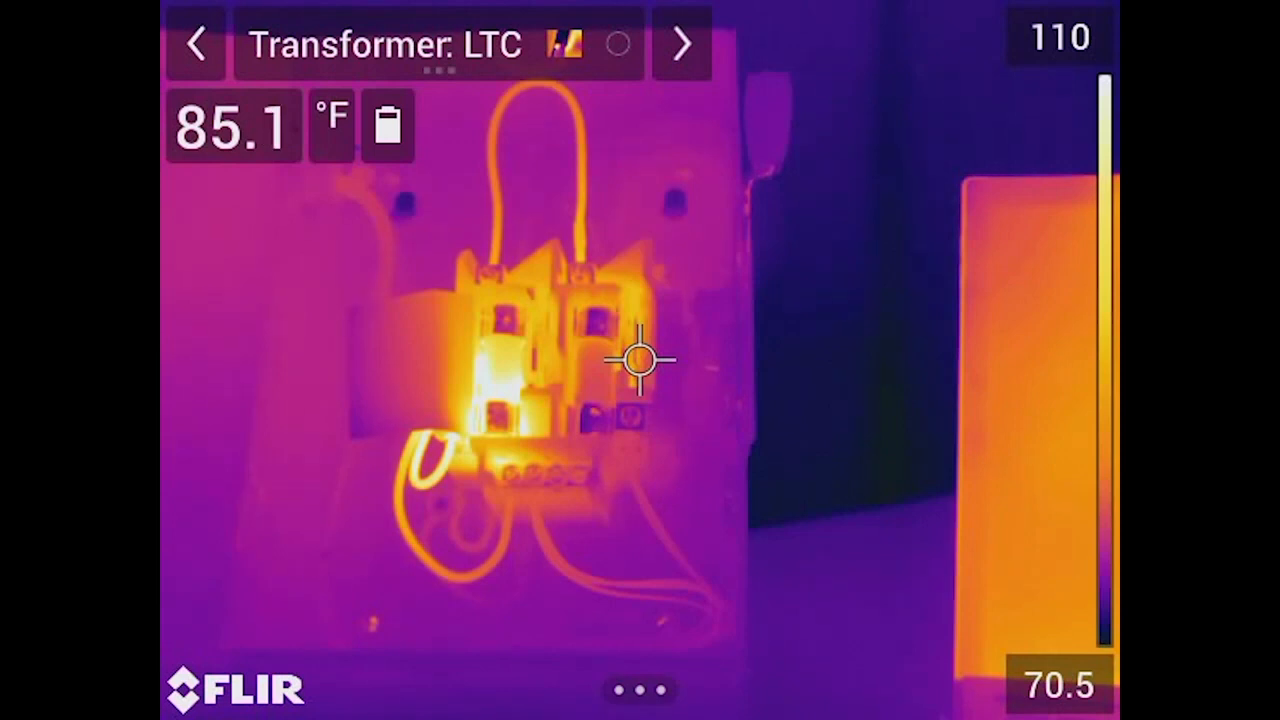
{"action": "key", "text": "Right"}
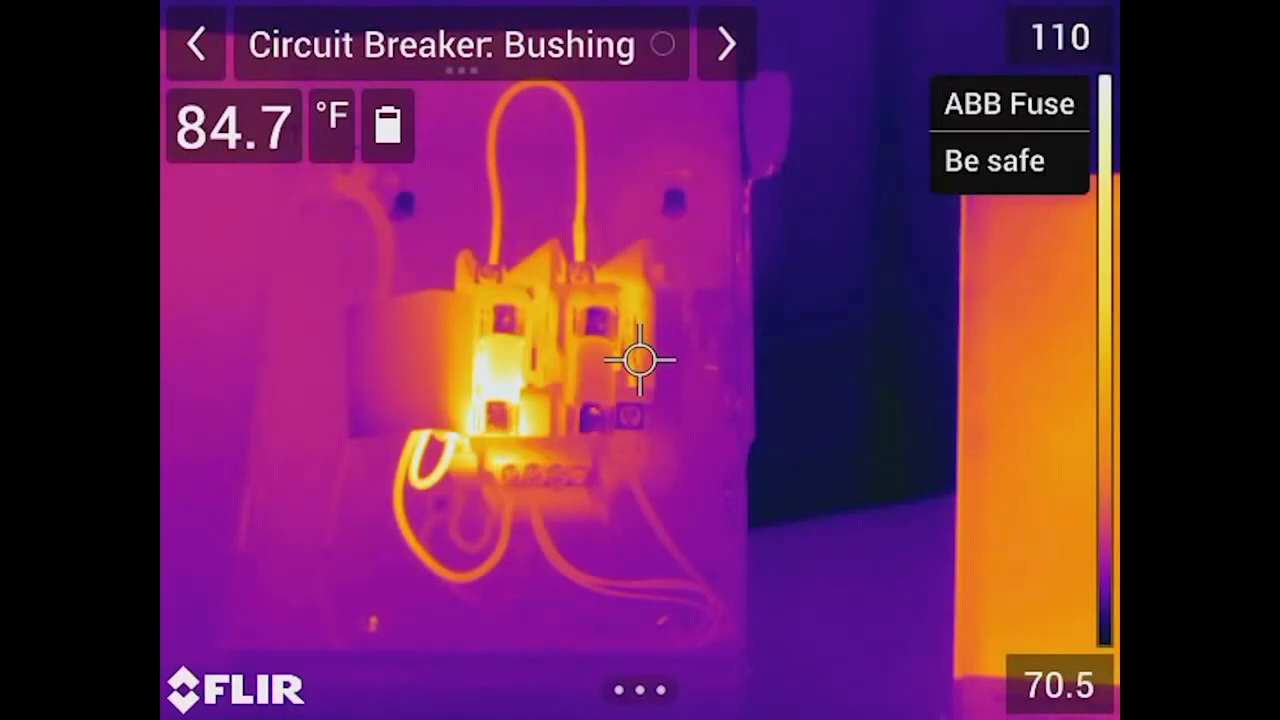
Step: Check the Electric Power Co entry in the inspection routes list and decline locking the route
{"action": "key", "text": "Return"}
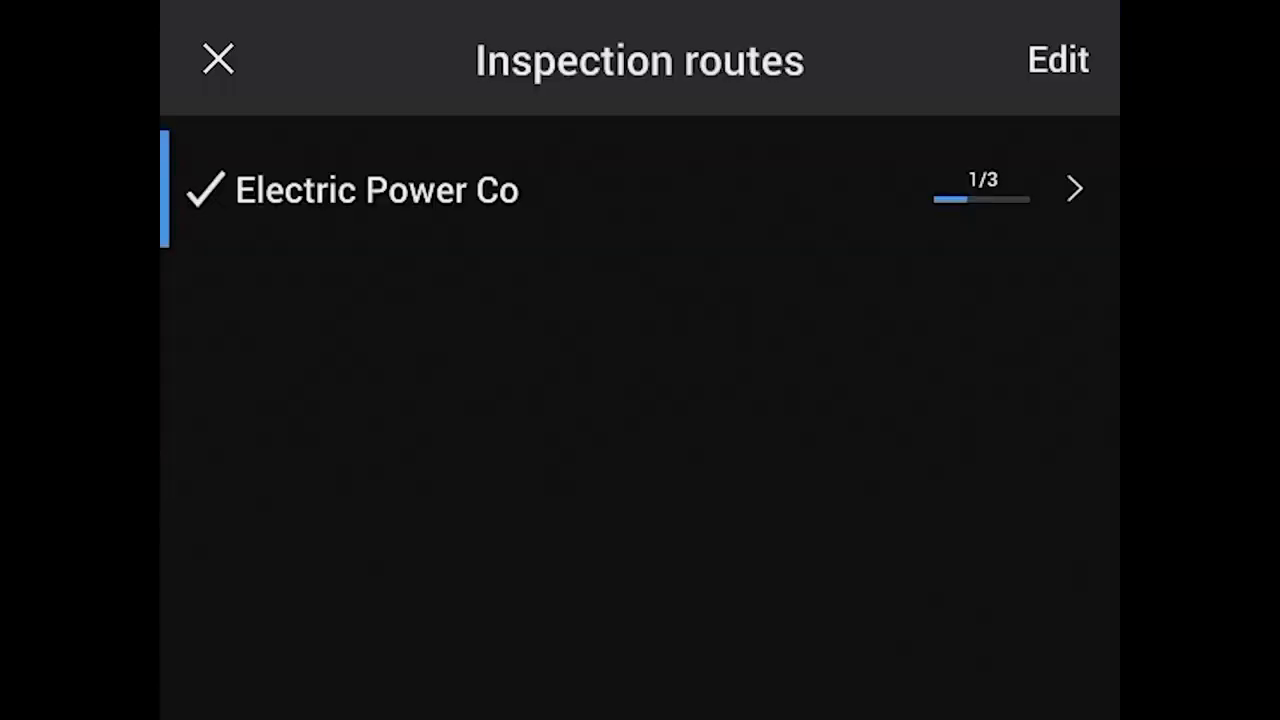
{"action": "key", "text": "Return"}
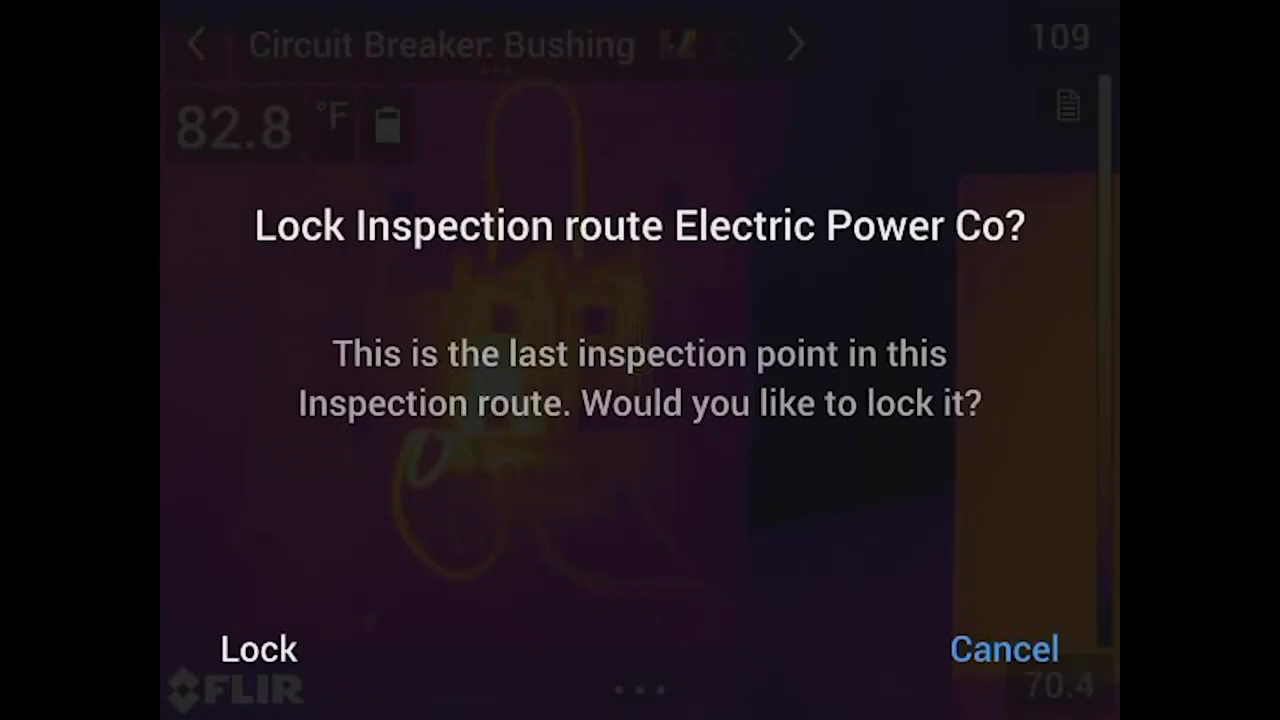
{"action": "key", "text": "Return"}
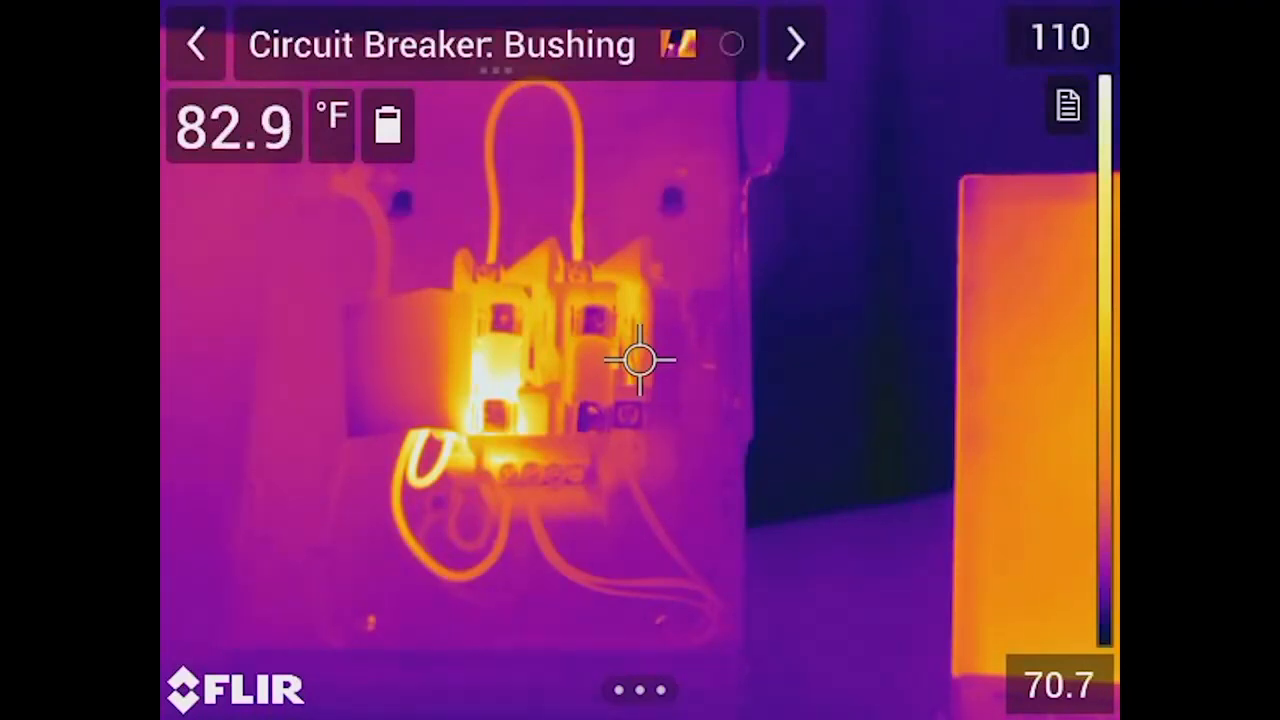
Step: Set the status of the Circuit Breaker: Bushing inspection point to Critical
{"action": "left_click", "coordinate": [496, 46]}
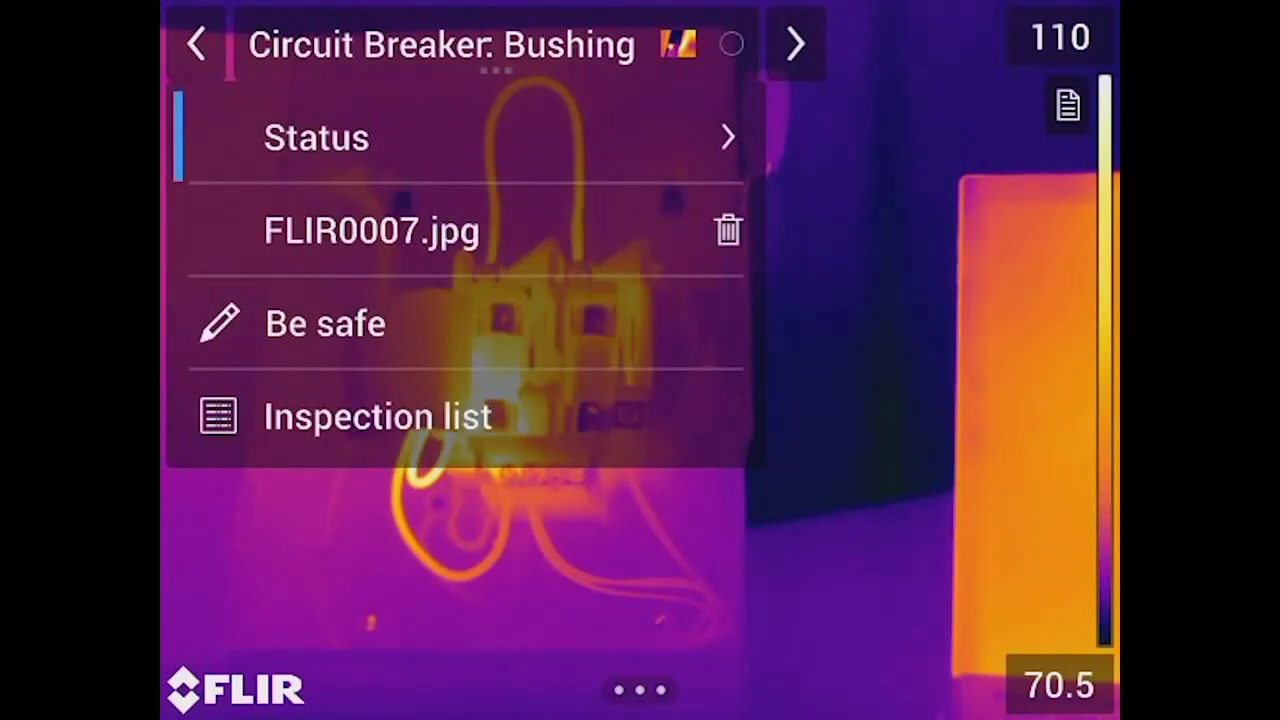
{"action": "key", "text": "Return"}
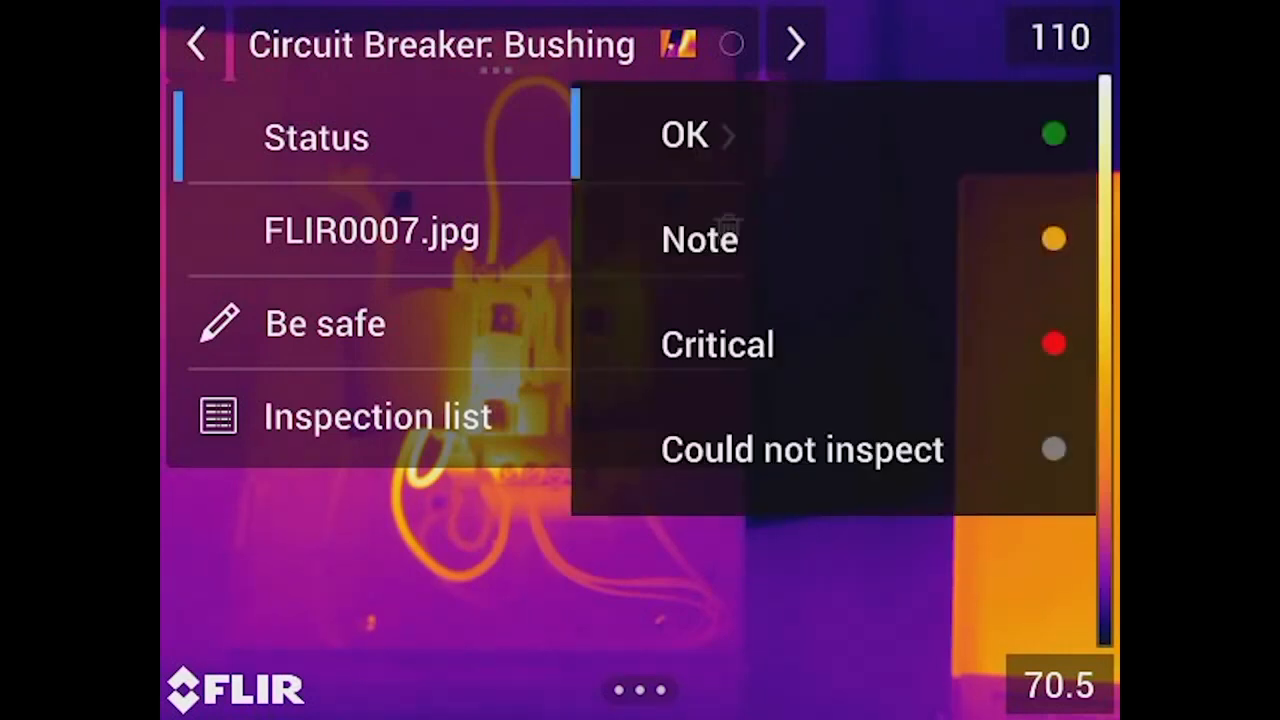
{"action": "left_click", "coordinate": [718, 345]}
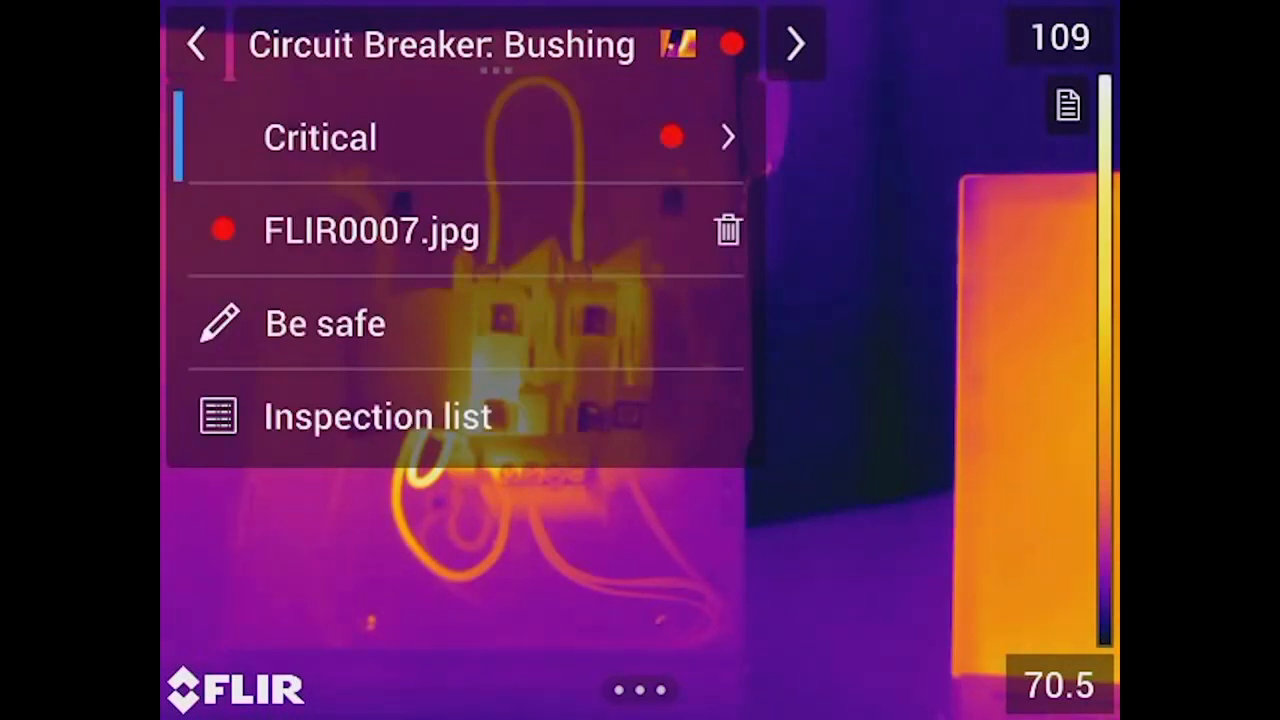
Step: Delete the image FLIR0007.jpg from the Bushing inspection point and check its image entry
{"action": "left_click", "coordinate": [728, 230]}
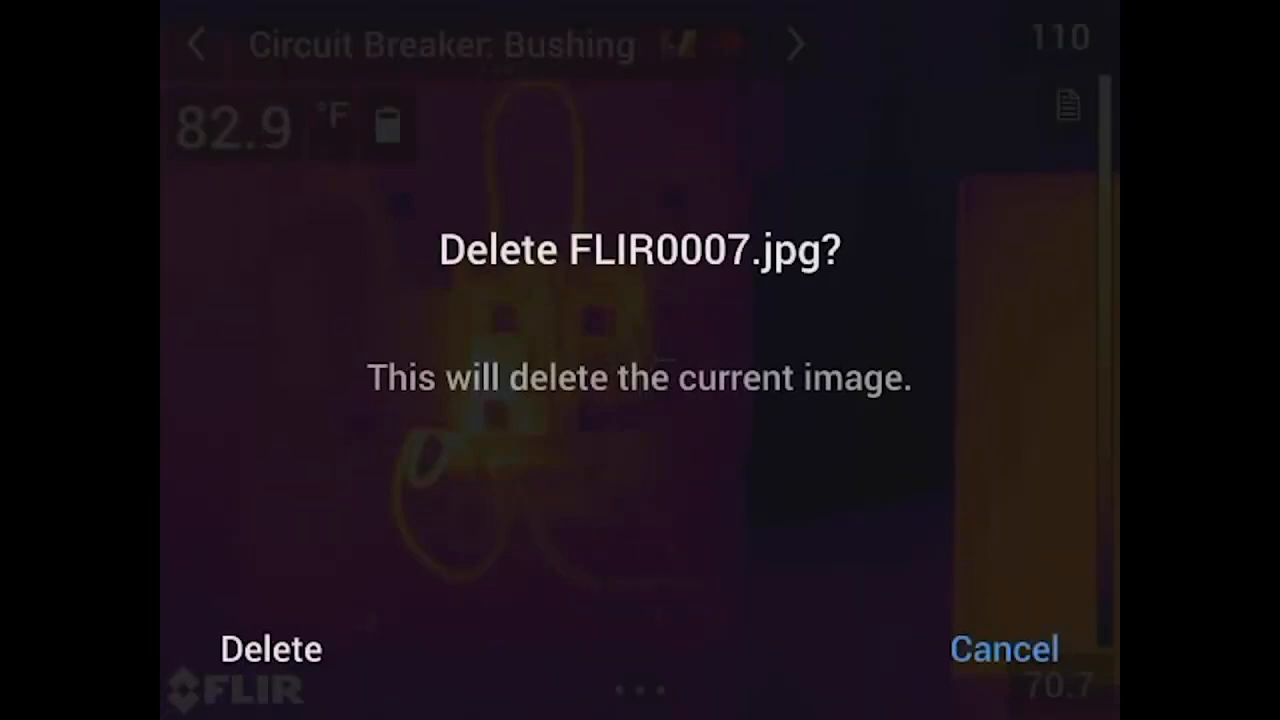
{"action": "left_click", "coordinate": [271, 649]}
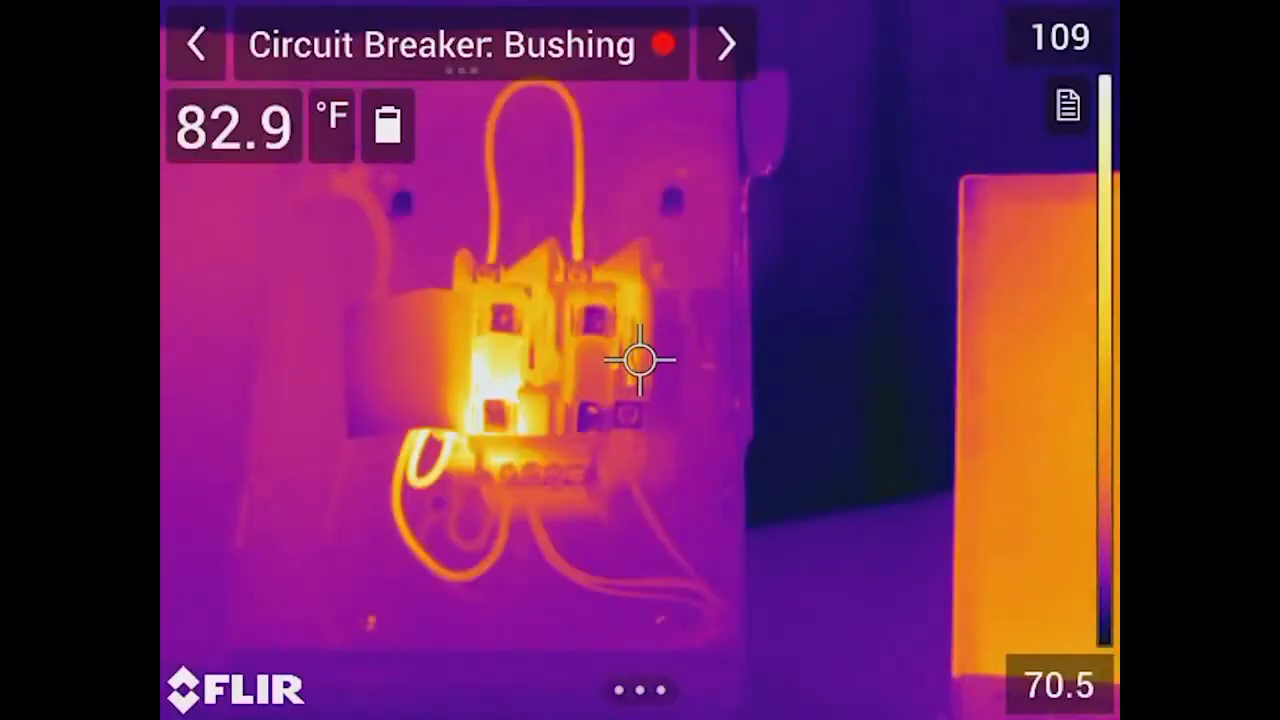
{"action": "left_click", "coordinate": [461, 46]}
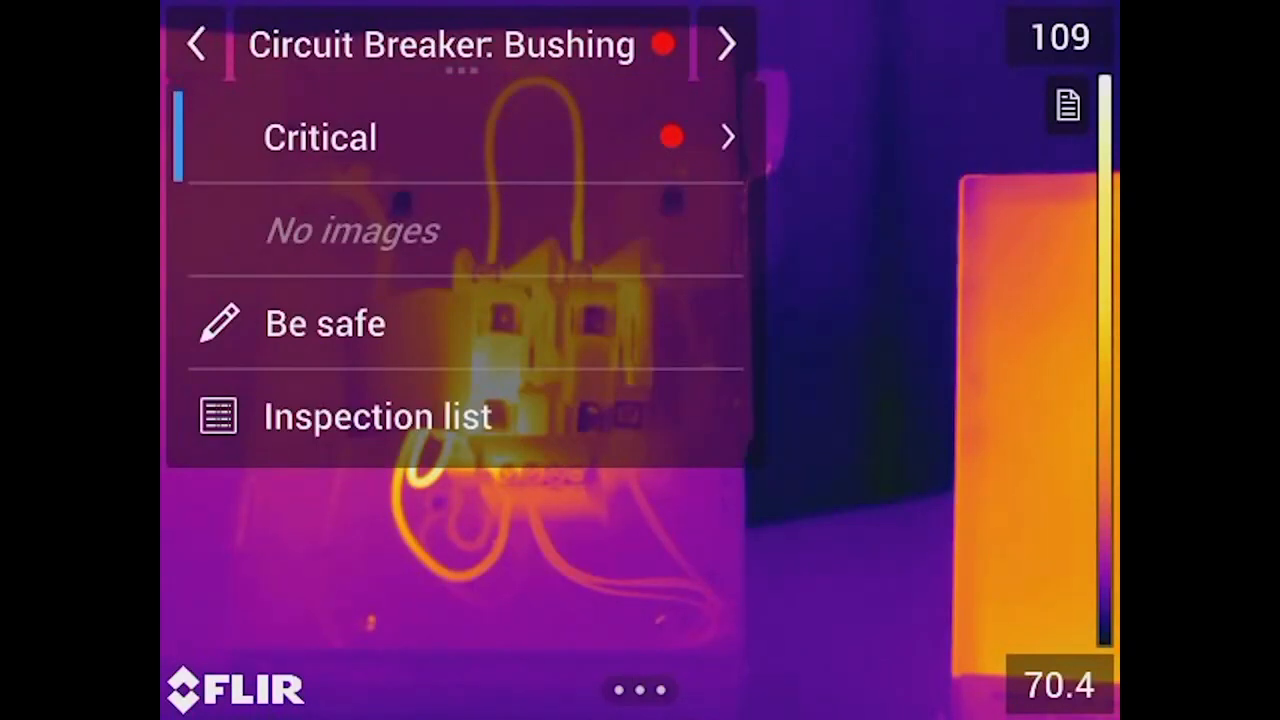
{"action": "key", "text": "Escape"}
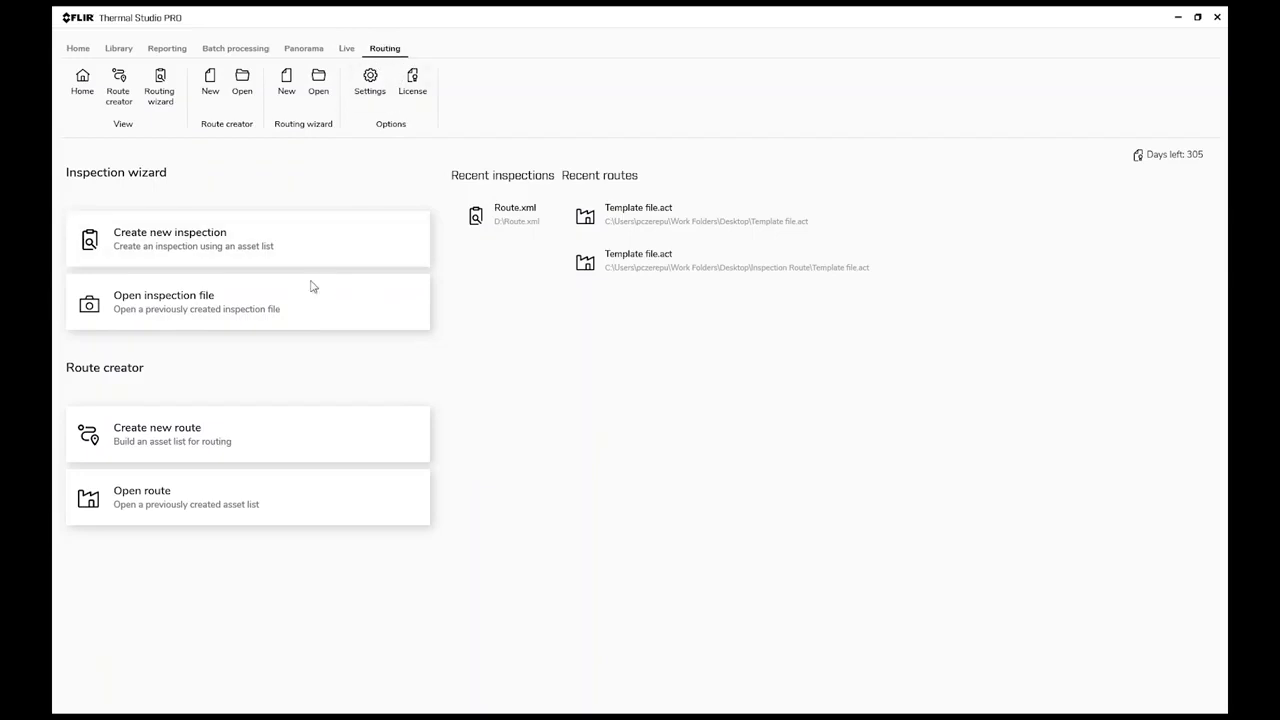
Step: Open the inspection file Route.xml from USB Drive (D:)
{"action": "left_click", "coordinate": [209, 307]}
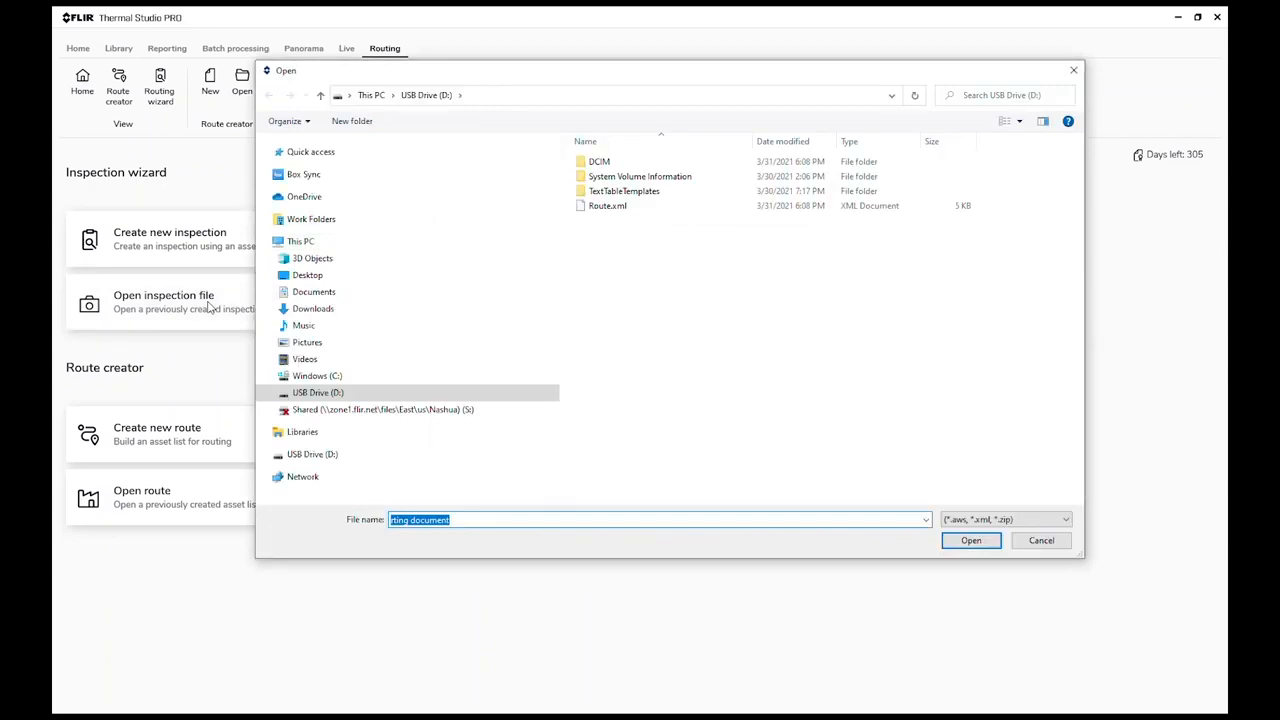
{"action": "left_click", "coordinate": [340, 392]}
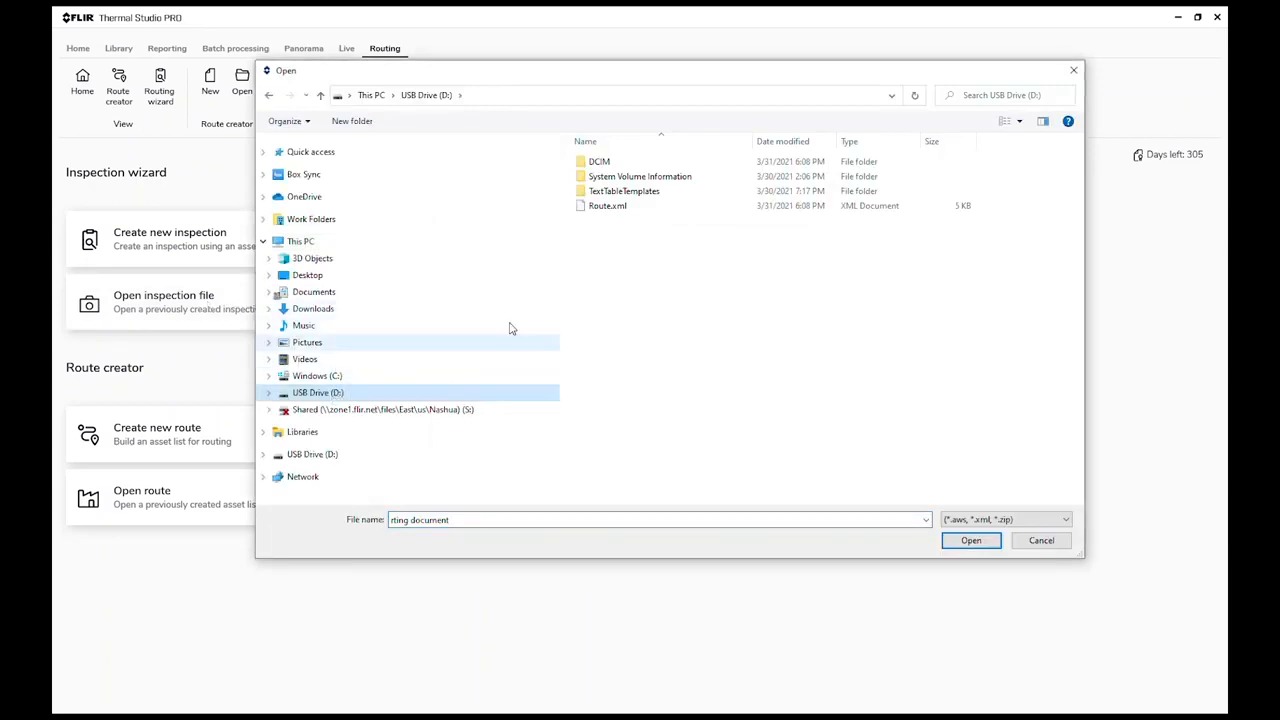
{"action": "left_click", "coordinate": [607, 207]}
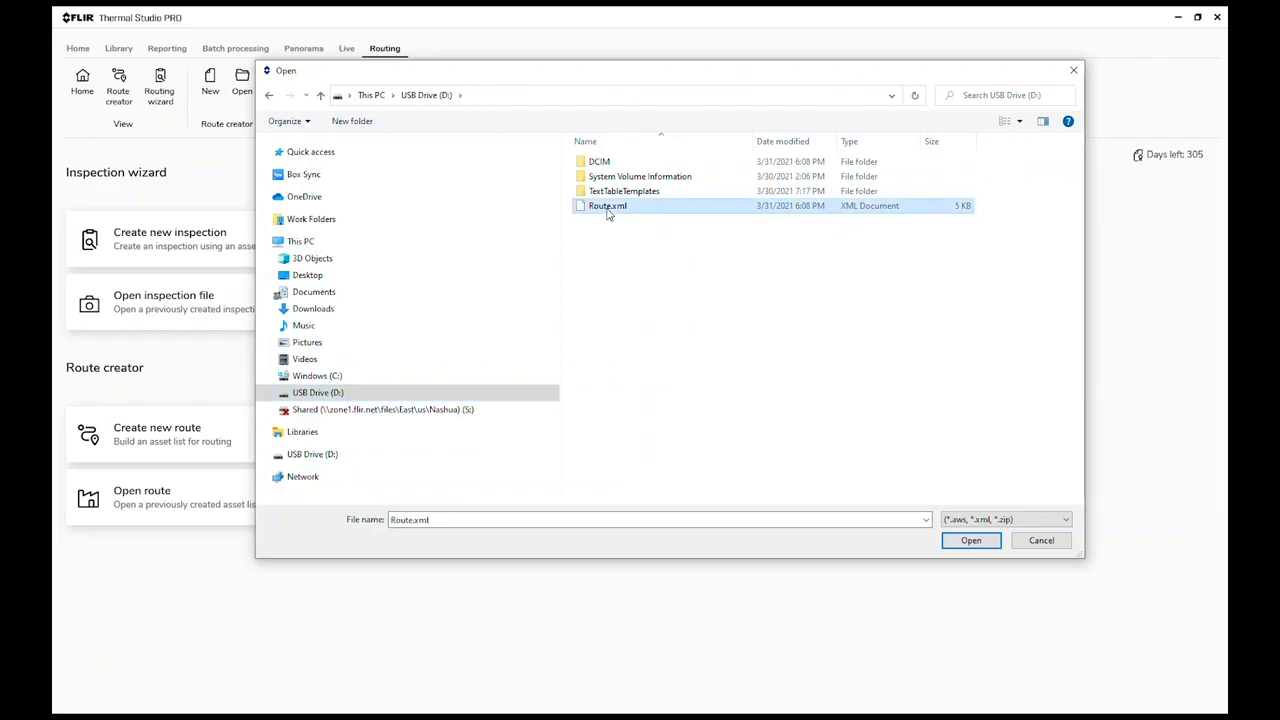
{"action": "left_click", "coordinate": [968, 541]}
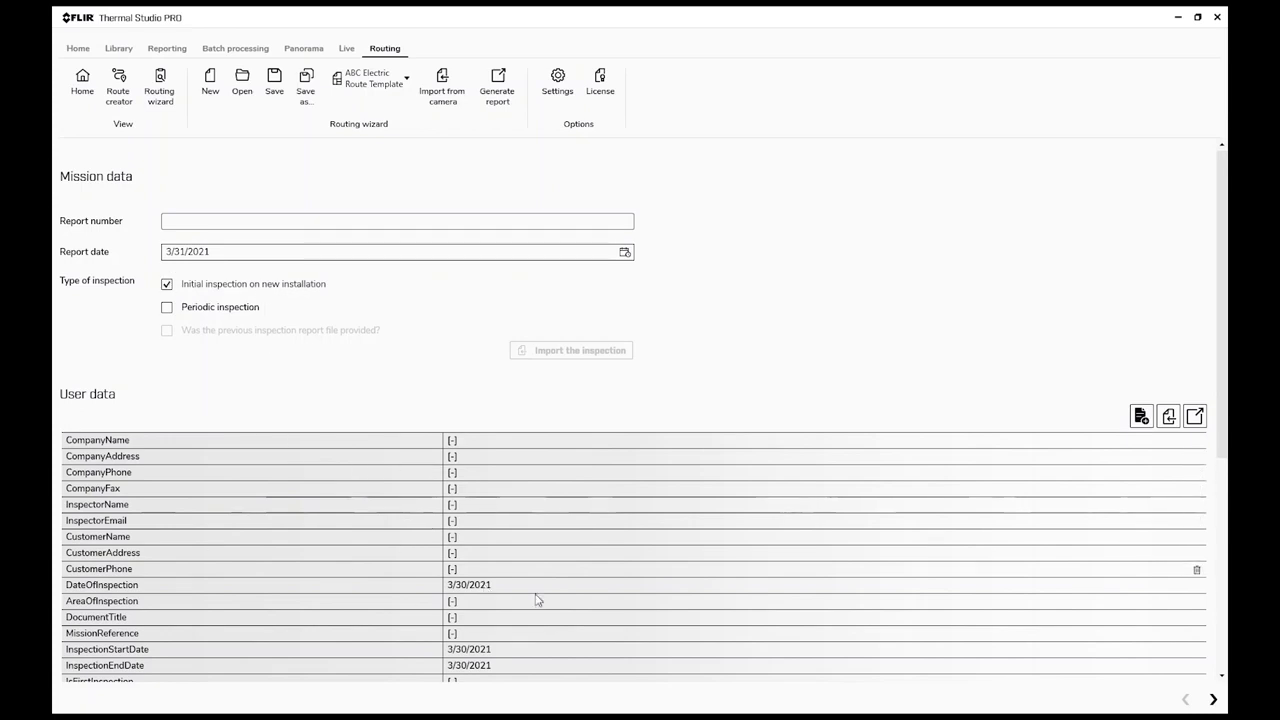
Step: Go past the mission data to the route's image association and set the Transformer's Fuse status to Note
{"action": "mouse_move", "coordinate": [1221, 453]}
{"action": "left_mouse_down"}
{"action": "mouse_move", "coordinate": [1221, 663]}
{"action": "mouse_move", "coordinate": [1221, 450]}
{"action": "left_mouse_up"}
{"action": "left_click", "coordinate": [1213, 700]}
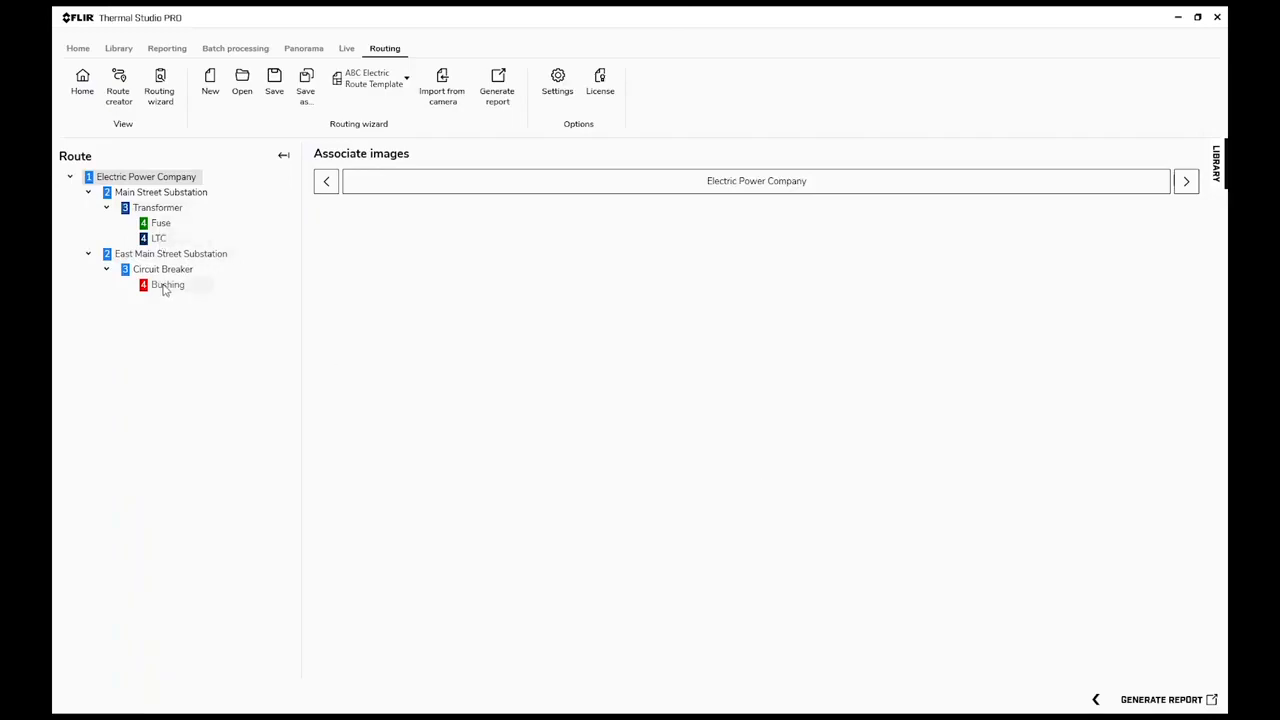
{"action": "left_click", "coordinate": [165, 224]}
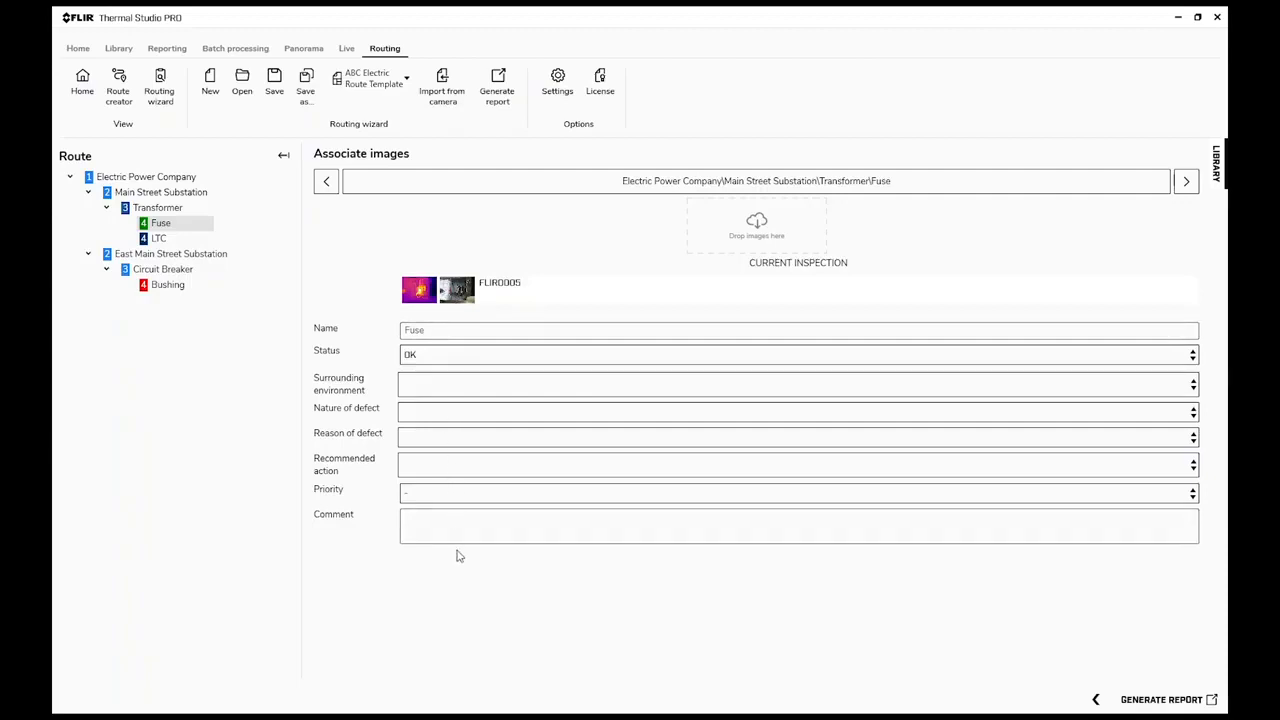
{"action": "left_click", "coordinate": [418, 358]}
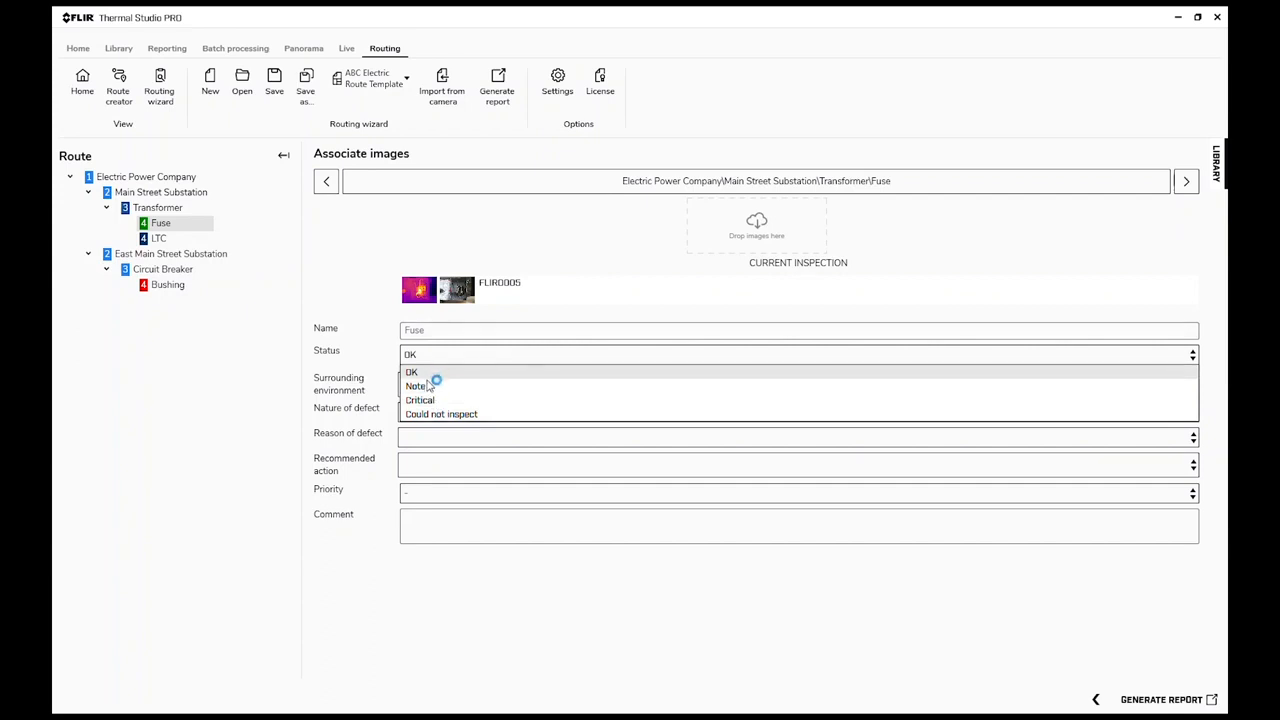
{"action": "left_click", "coordinate": [431, 385]}
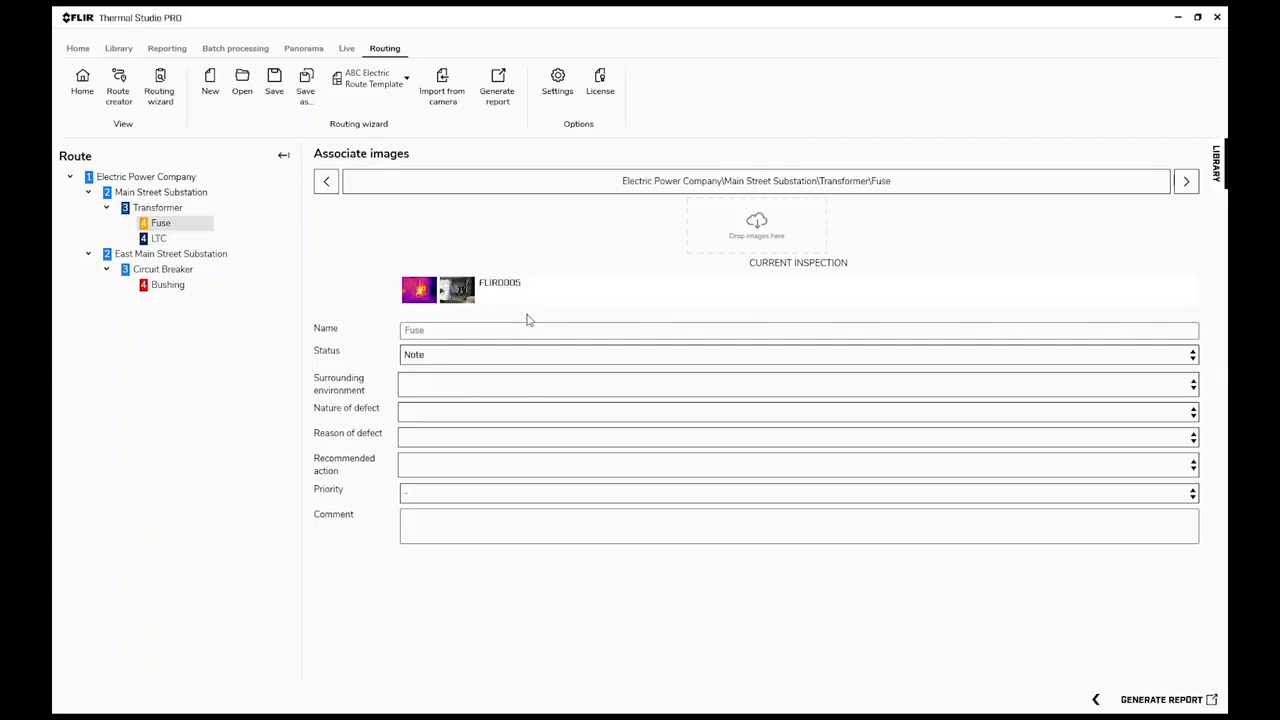
Step: Open the Fuse's thermal image FLIR0005 for editing and delete its Sp1 spotmeter
{"action": "left_click", "coordinate": [424, 300]}
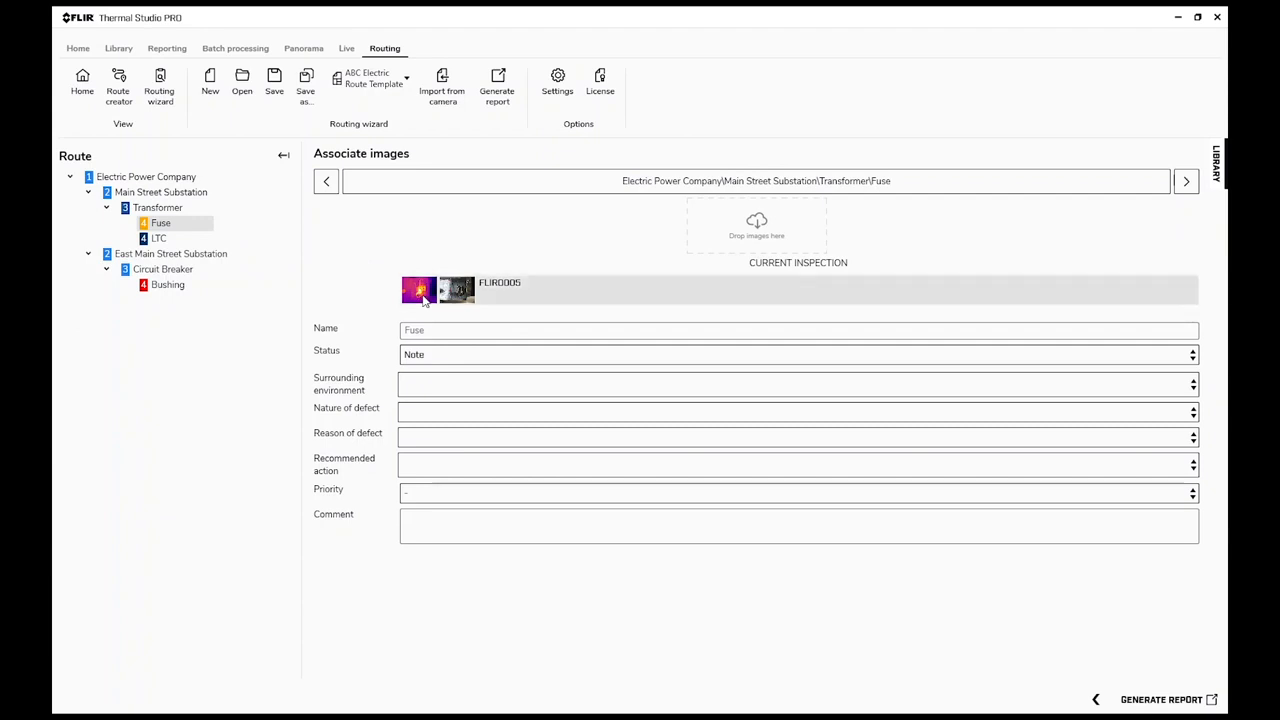
{"action": "double_click", "coordinate": [424, 300]}
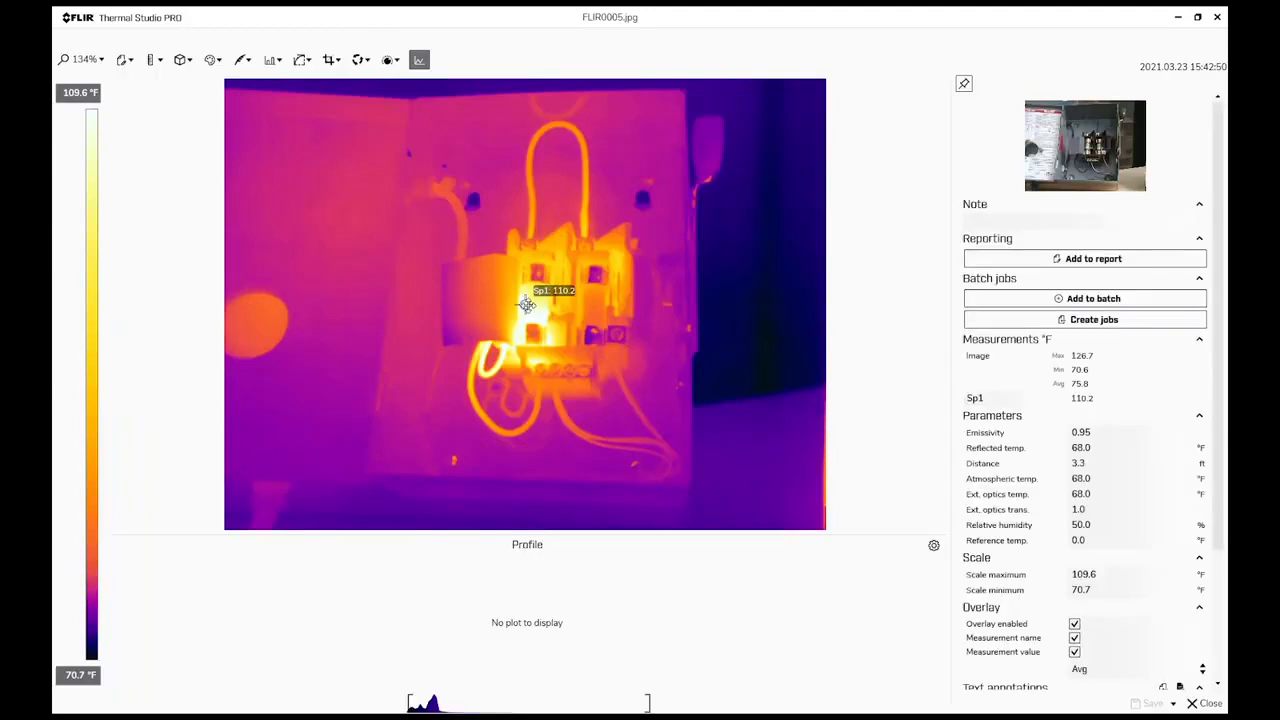
{"action": "left_click", "coordinate": [525, 304]}
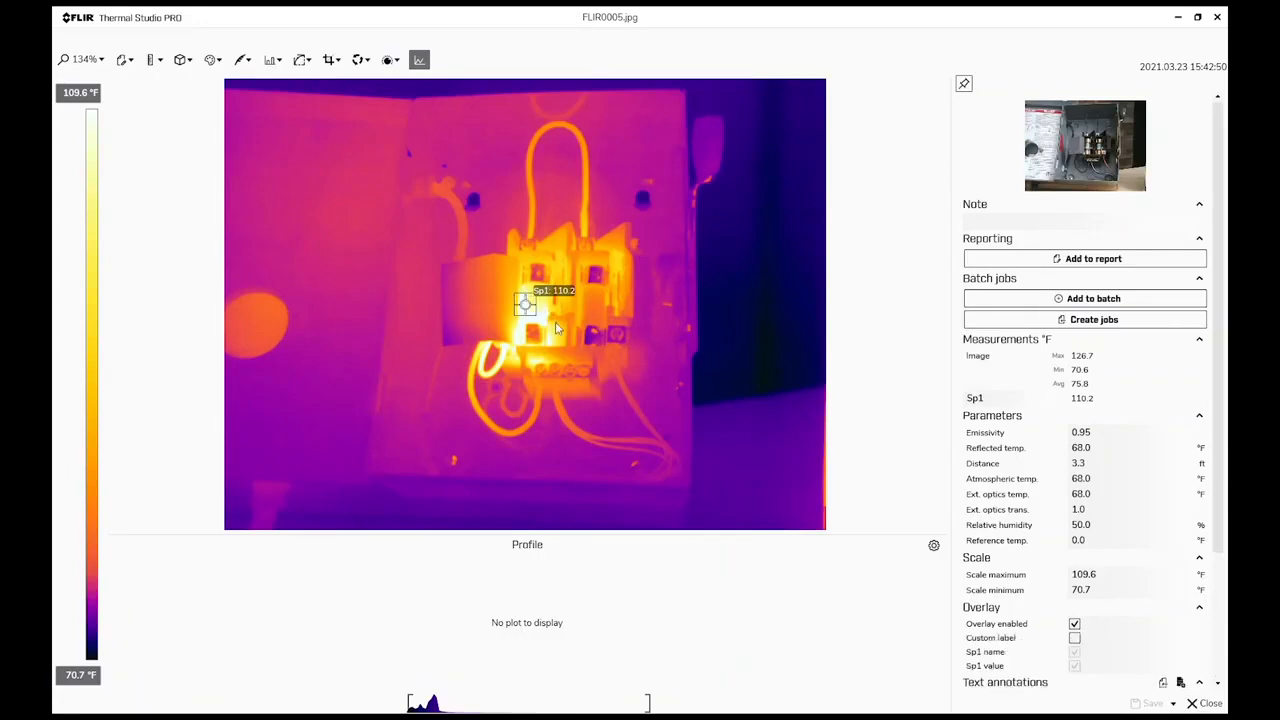
{"action": "key", "text": "Delete"}
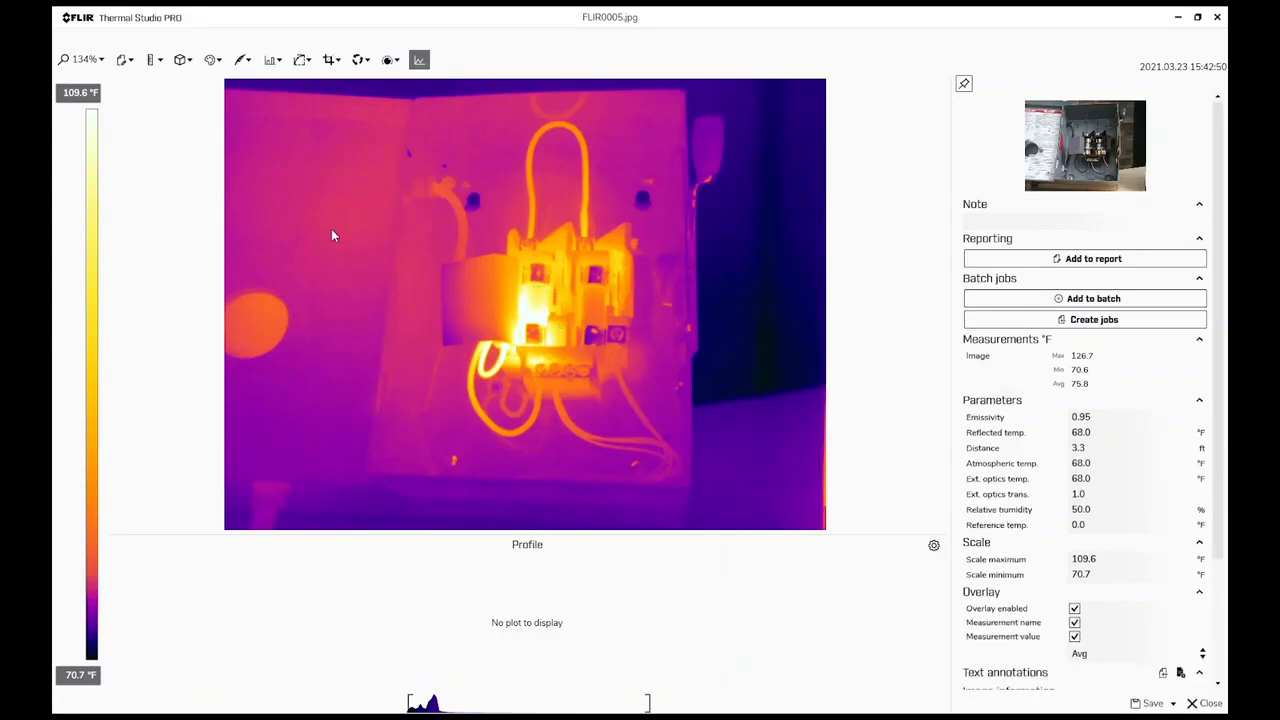
Step: Add a rectangle measurement around the fuse block in the thermal image, then save and close the image
{"action": "left_click", "coordinate": [157, 62]}
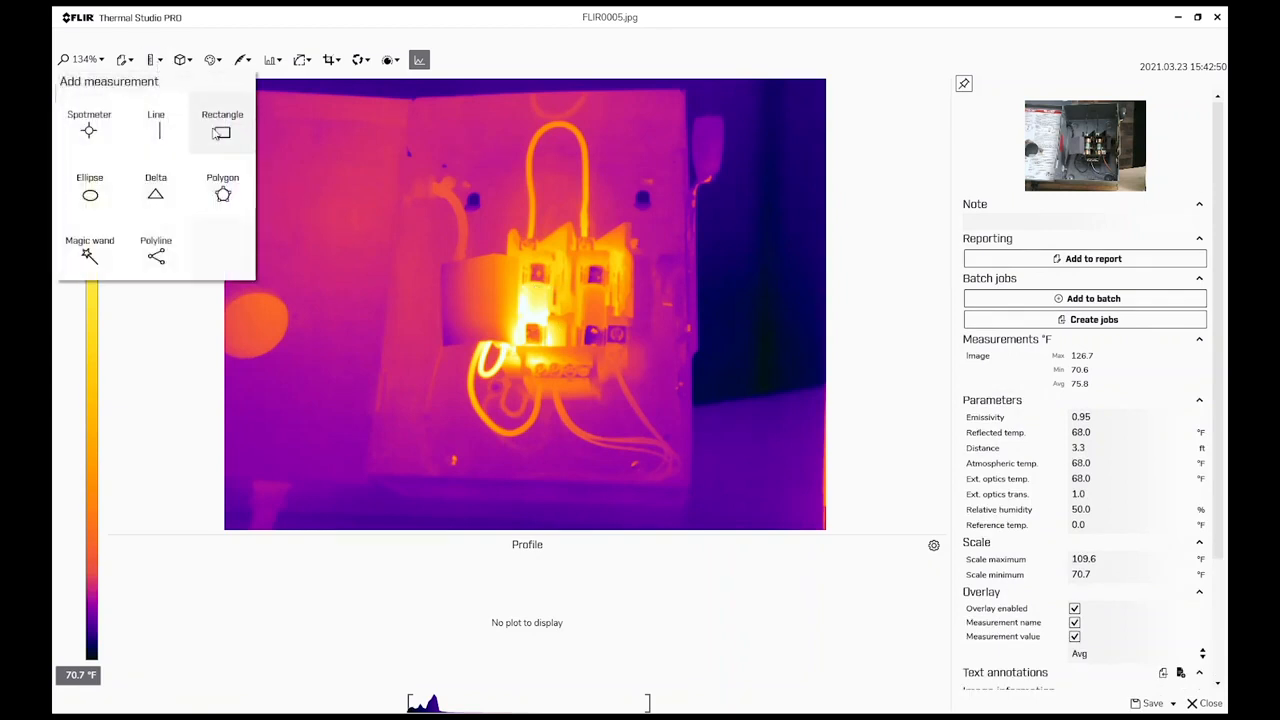
{"action": "left_click", "coordinate": [222, 128]}
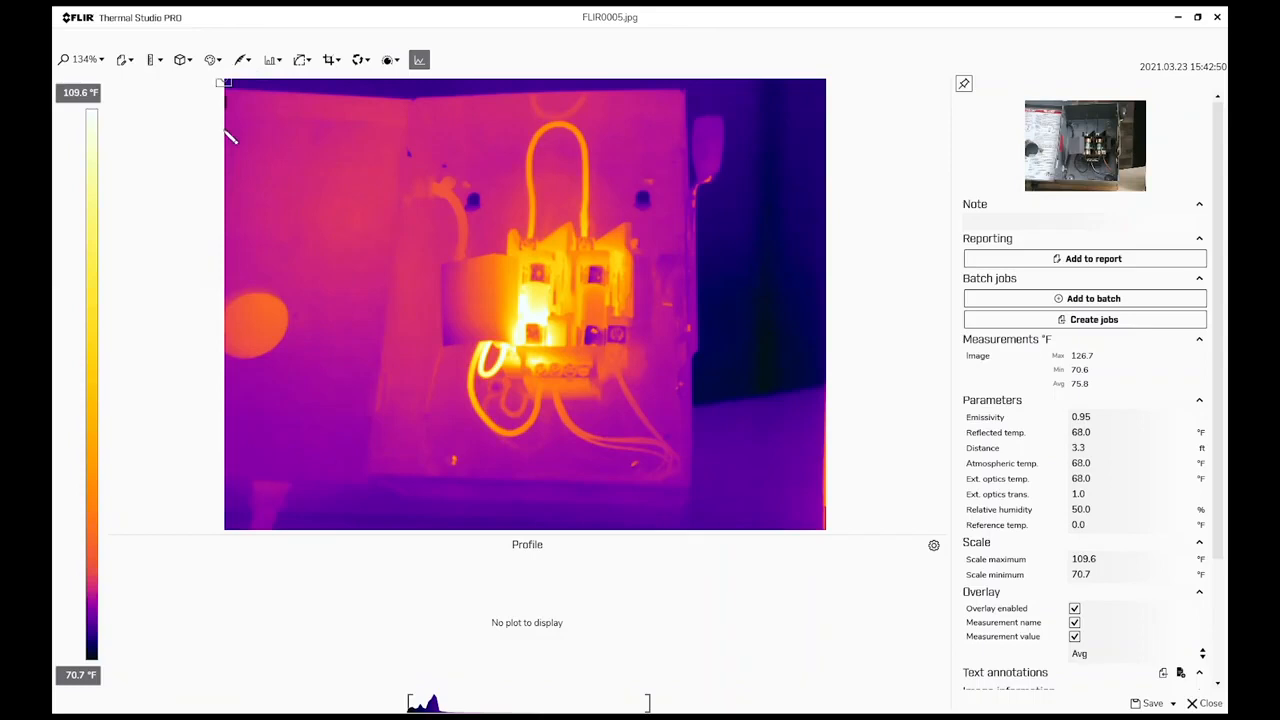
{"action": "mouse_move", "coordinate": [480, 205]}
{"action": "left_mouse_down"}
{"action": "mouse_move", "coordinate": [648, 370]}
{"action": "mouse_move", "coordinate": [682, 420]}
{"action": "mouse_move", "coordinate": [664, 420]}
{"action": "left_mouse_up"}
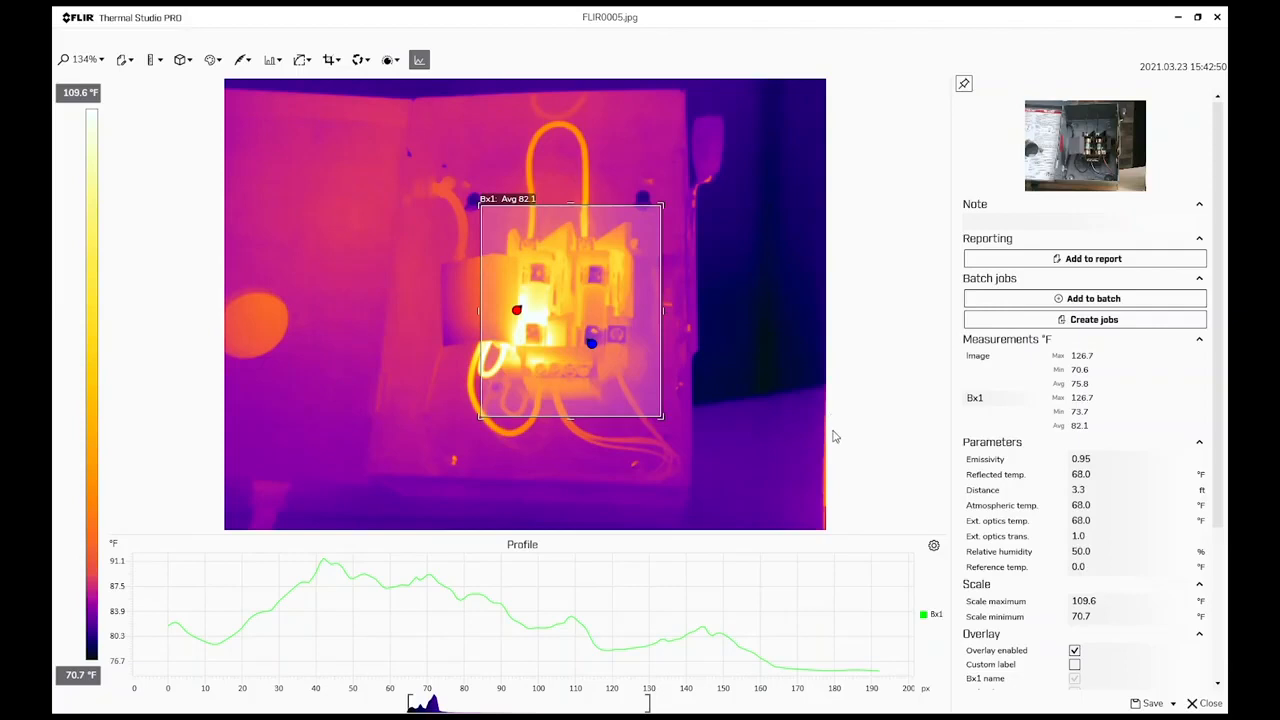
{"action": "left_click", "coordinate": [1152, 703]}
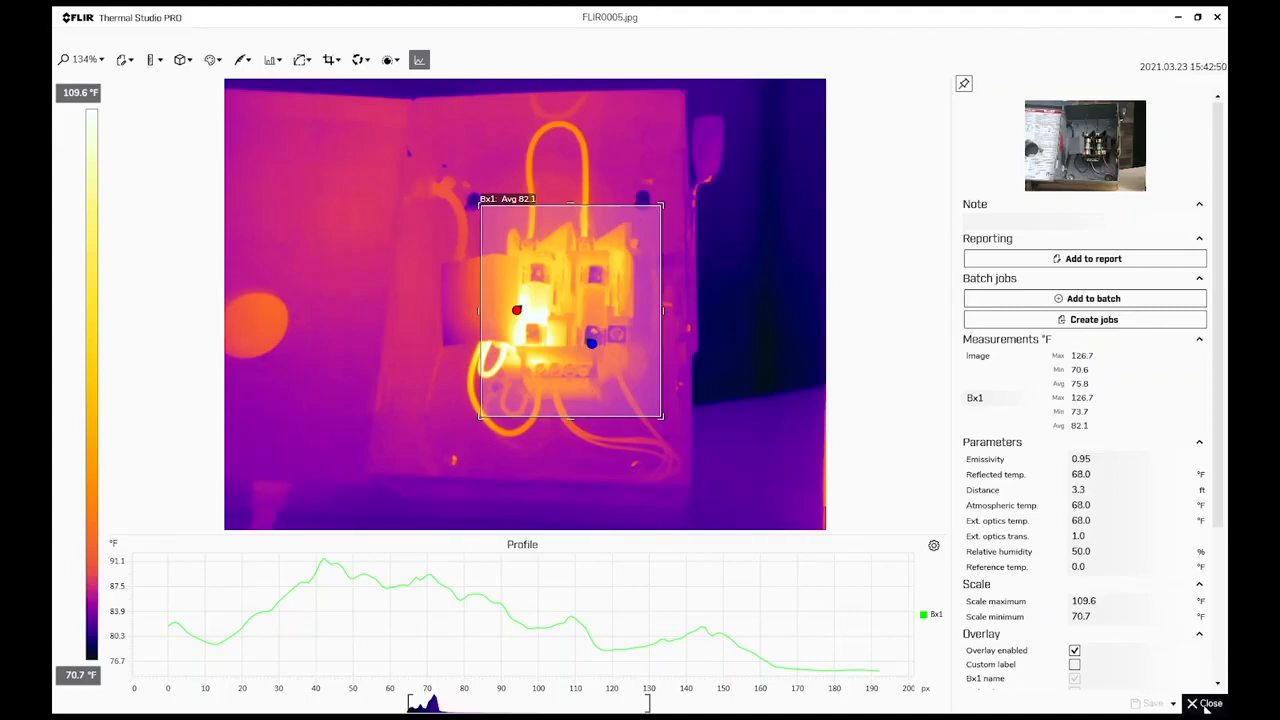
{"action": "left_click", "coordinate": [1205, 704]}
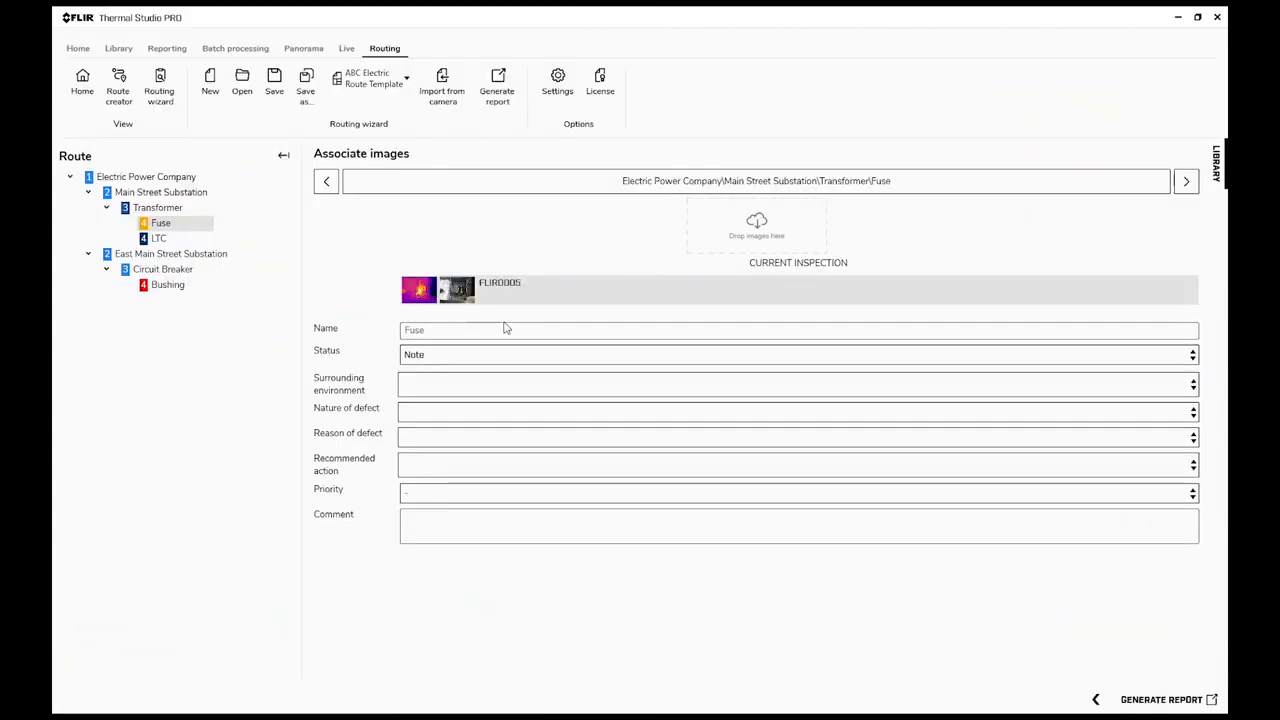
Step: Check the Circuit Breaker's Bushing entry and generate the inspection report with the ABC Electric Route Template
{"action": "left_click", "coordinate": [168, 285]}
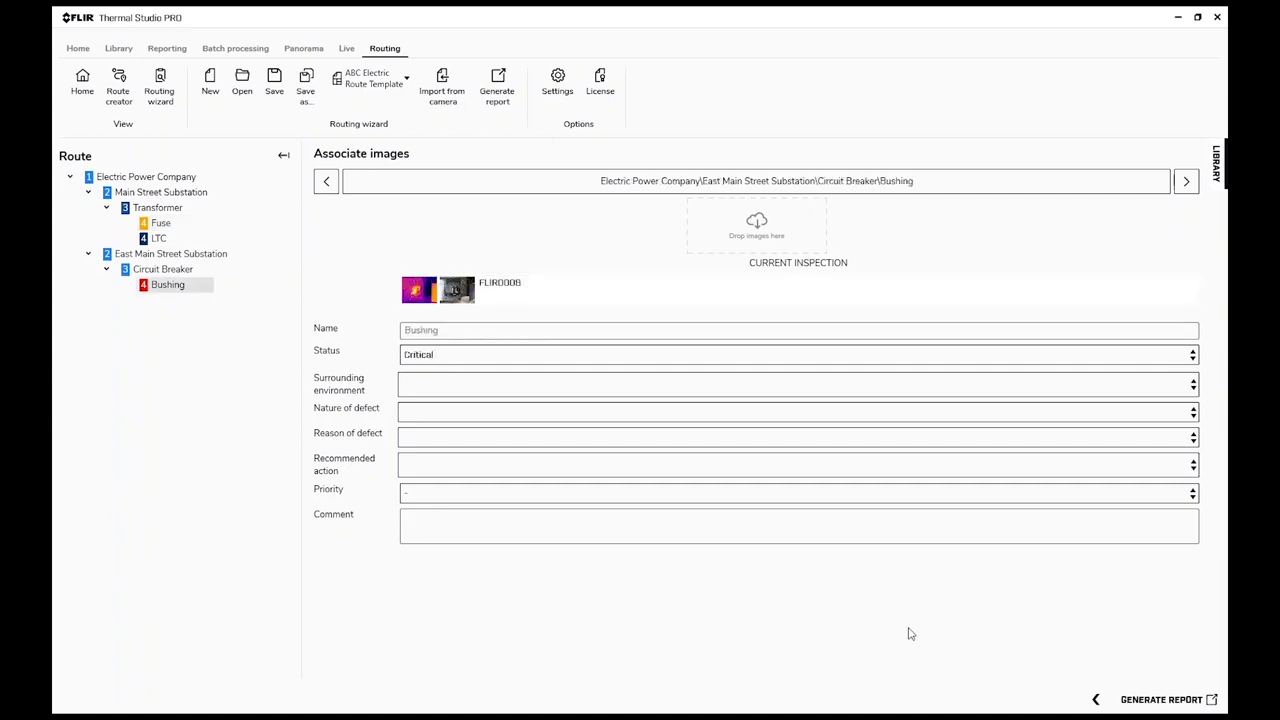
{"action": "left_click", "coordinate": [387, 77]}
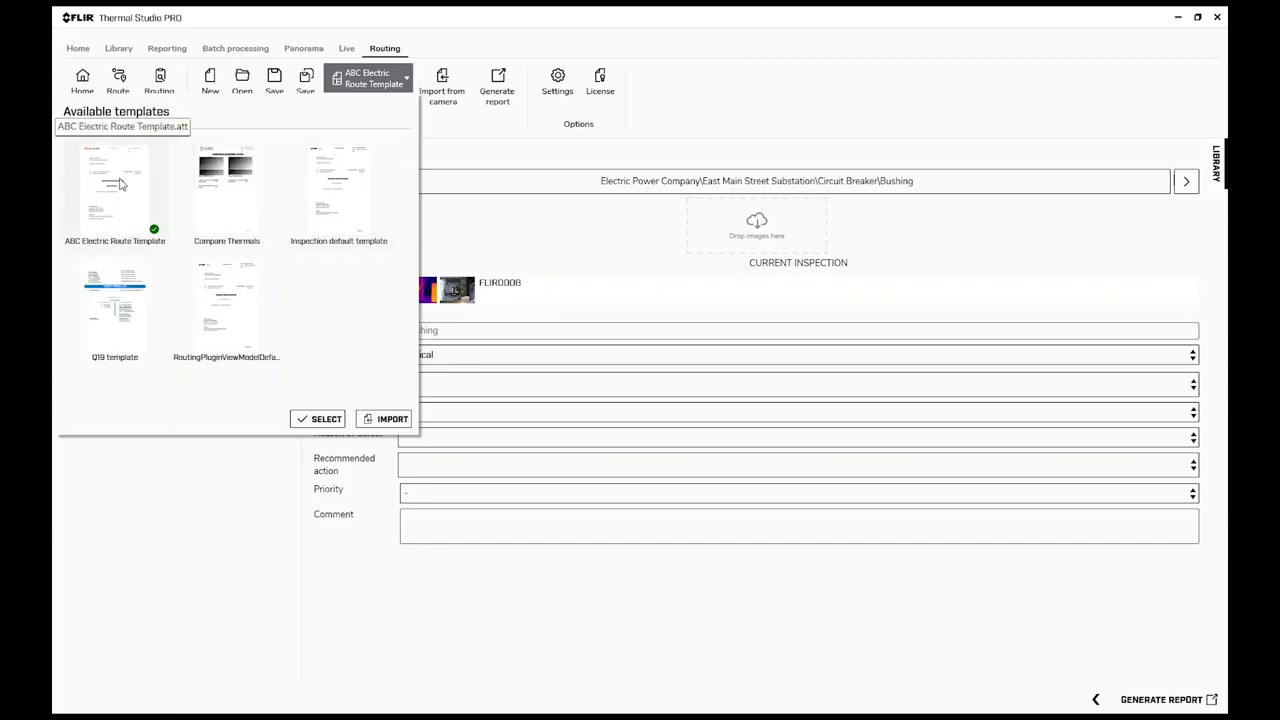
{"action": "left_click", "coordinate": [318, 419]}
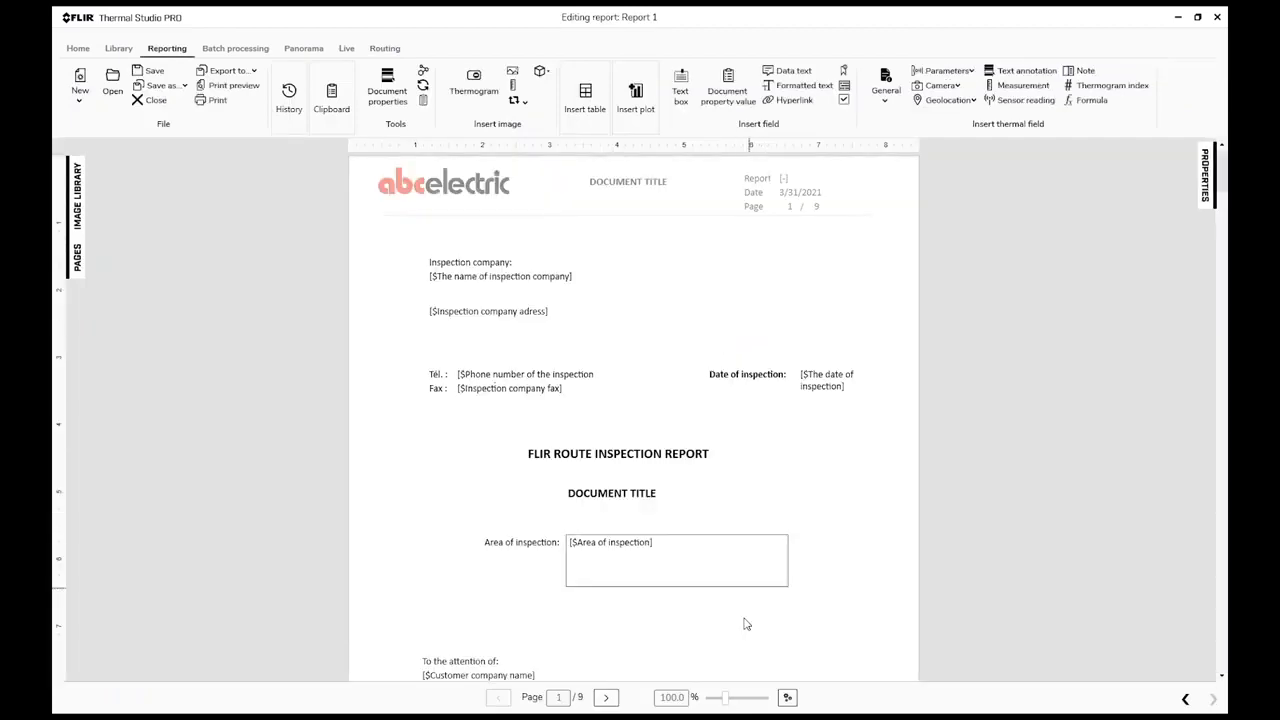
Step: Review the report's cover page, table of contents and the statuses in the summary of existing equipment
{"action": "left_click_drag", "start_coordinate": [729, 698], "coordinate": [738, 697]}
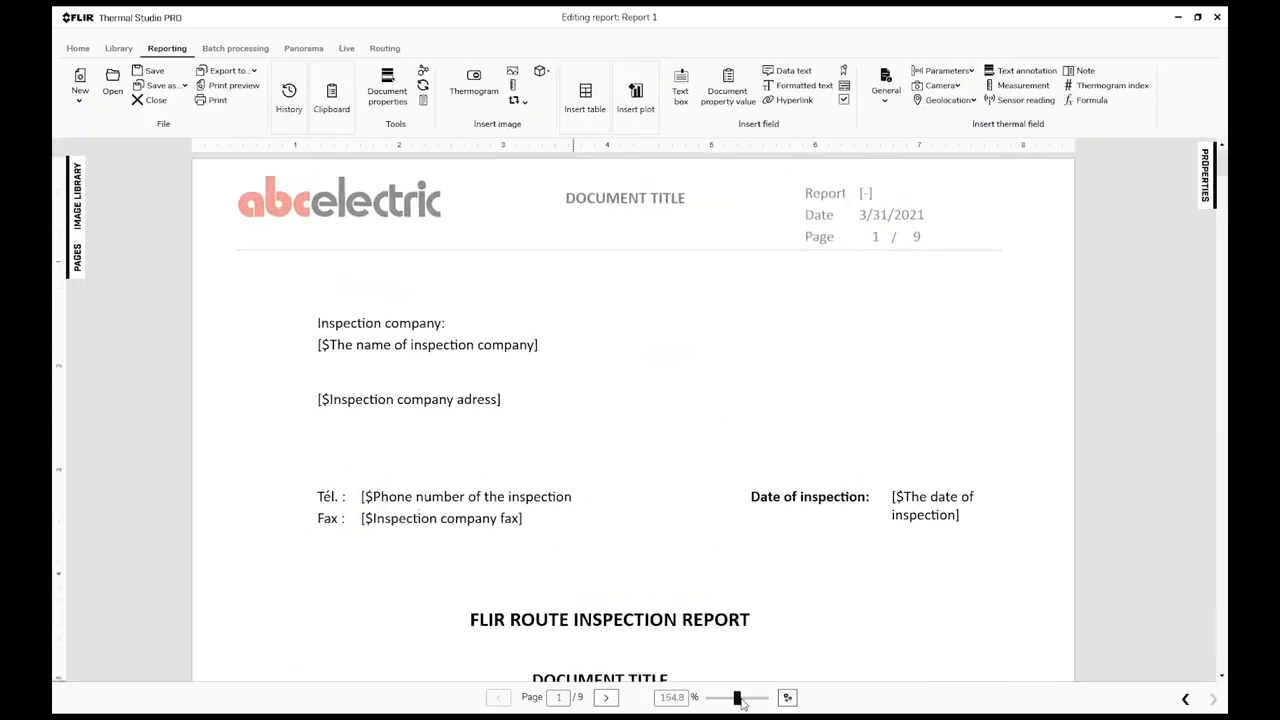
{"action": "scroll", "coordinate": [765, 545], "scroll_direction": "down", "scroll_amount": 3}
{"action": "scroll", "coordinate": [768, 539], "scroll_direction": "down", "scroll_amount": 10}
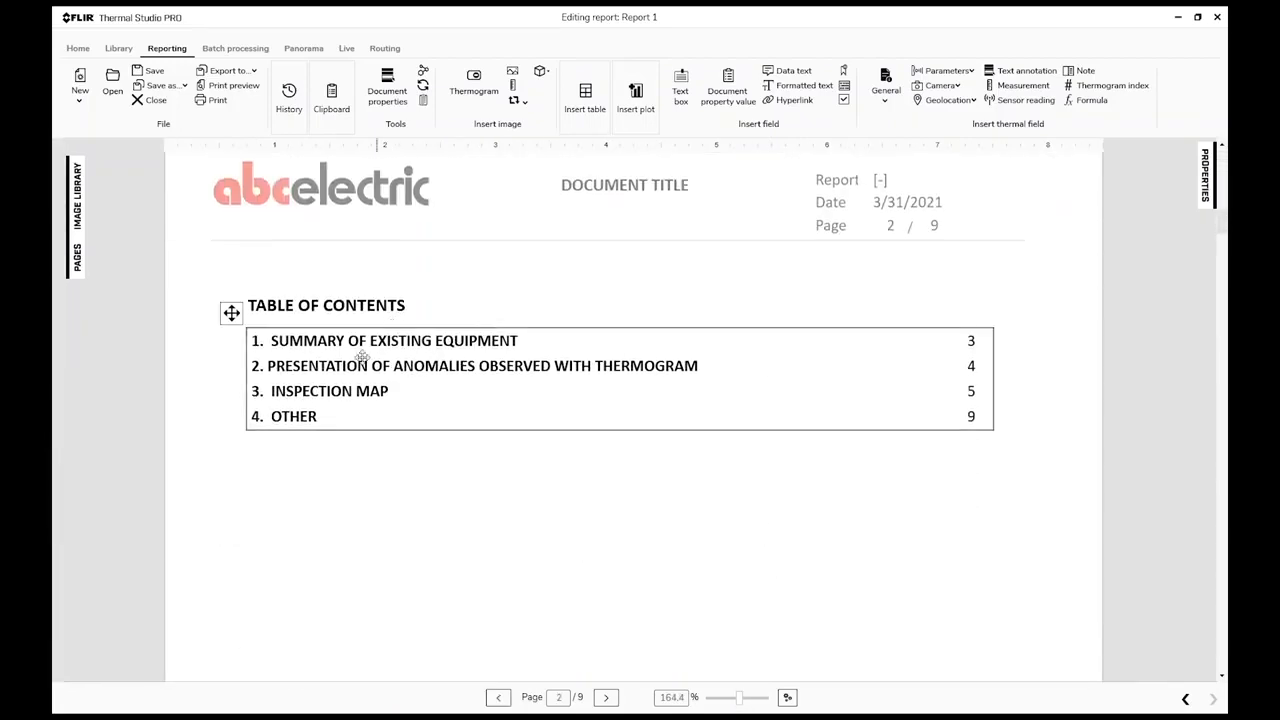
{"action": "scroll", "coordinate": [711, 500], "scroll_direction": "down", "scroll_amount": 5}
{"action": "scroll", "coordinate": [711, 503], "scroll_direction": "down", "scroll_amount": 8}
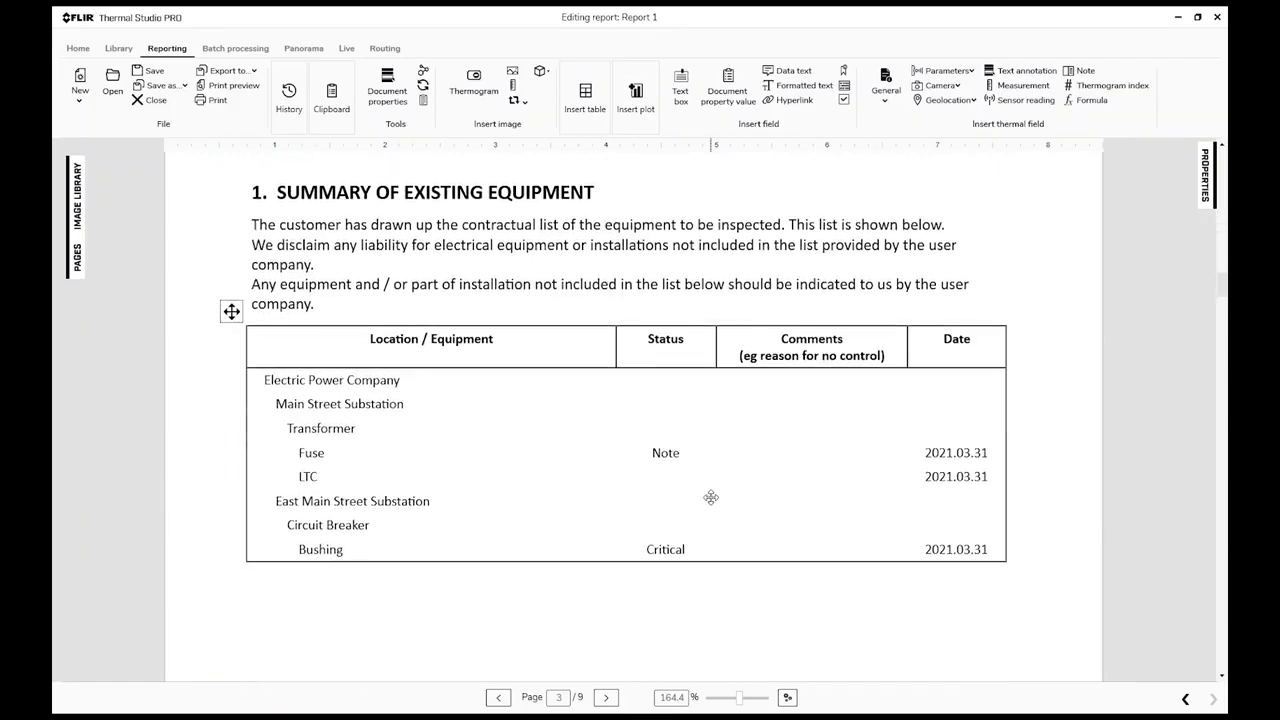
{"action": "scroll", "coordinate": [711, 497], "scroll_direction": "down", "scroll_amount": 1}
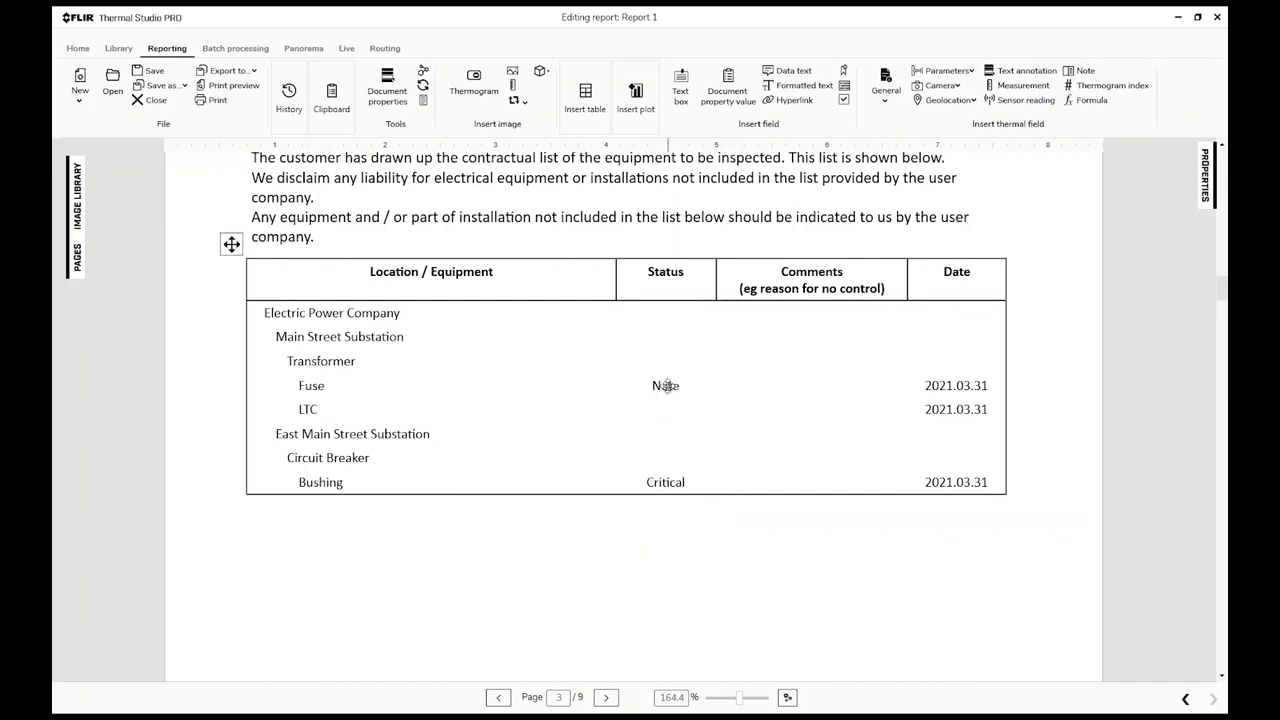
{"action": "left_click", "coordinate": [707, 389]}
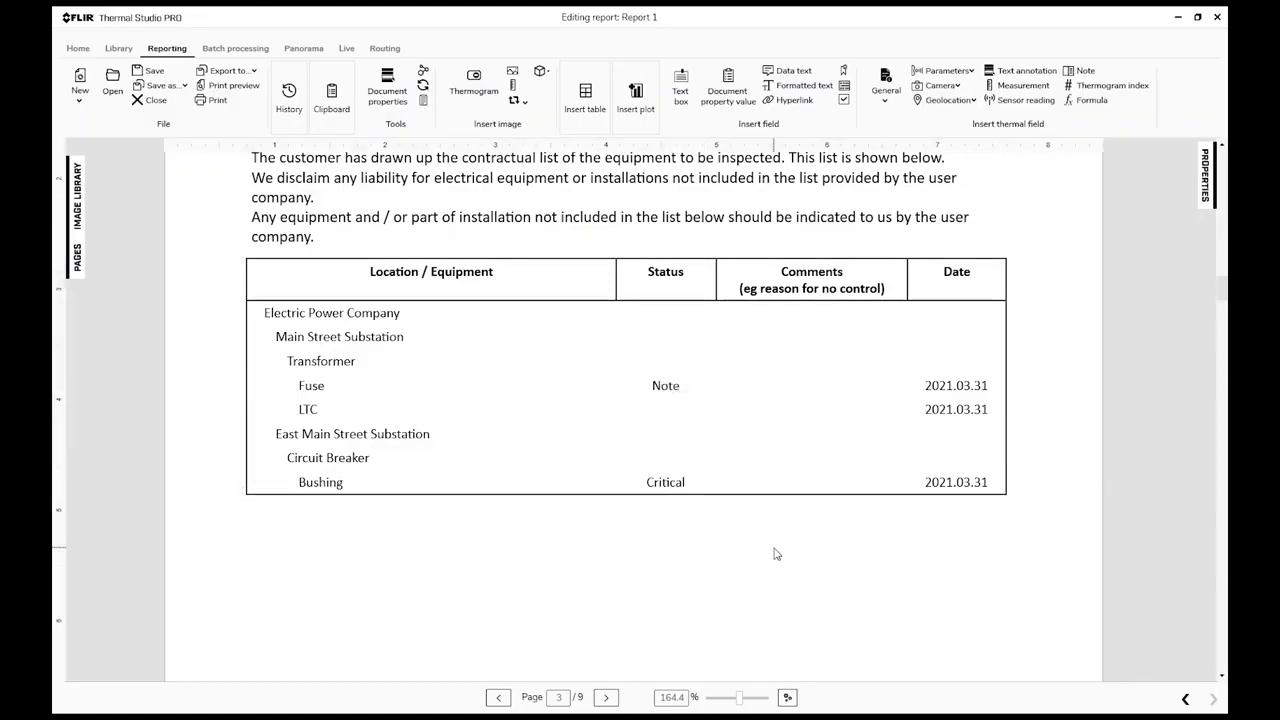
Step: Look through the report's anomalies page and the Inspection Map section
{"action": "scroll", "coordinate": [775, 554], "scroll_direction": "down", "scroll_amount": 5}
{"action": "scroll", "coordinate": [775, 554], "scroll_direction": "down", "scroll_amount": 10}
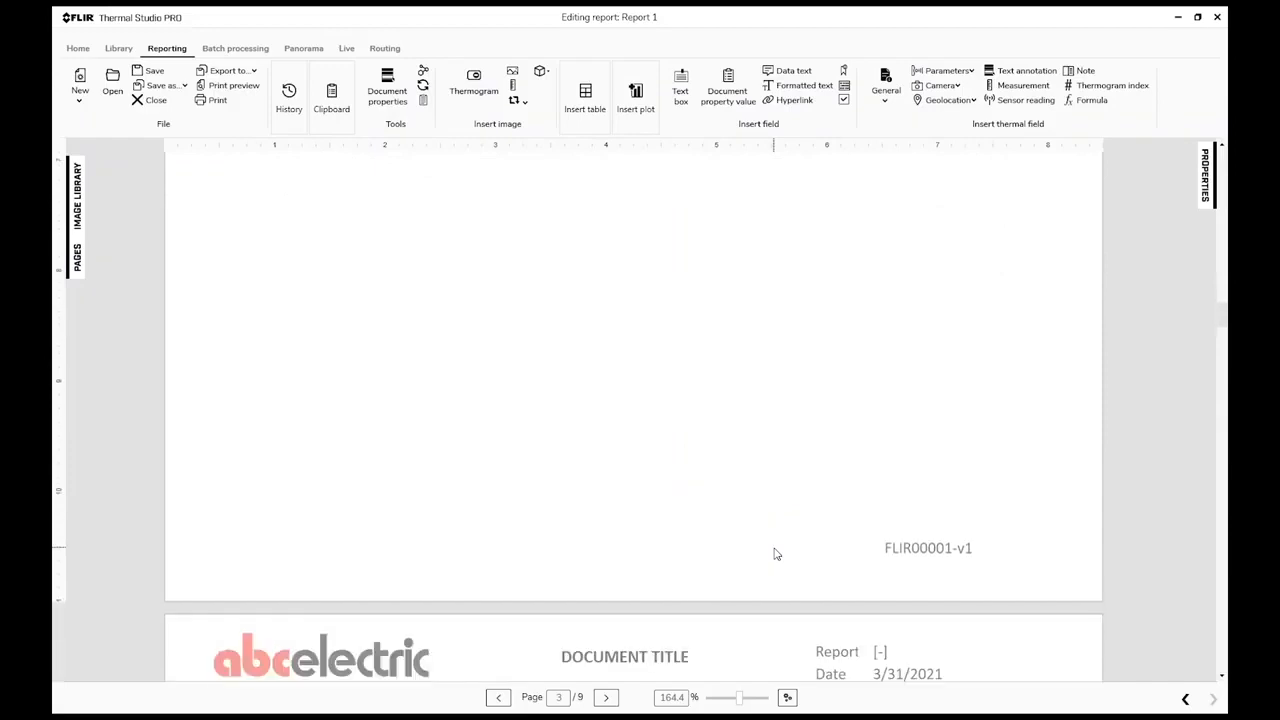
{"action": "scroll", "coordinate": [775, 554], "scroll_direction": "down", "scroll_amount": 10}
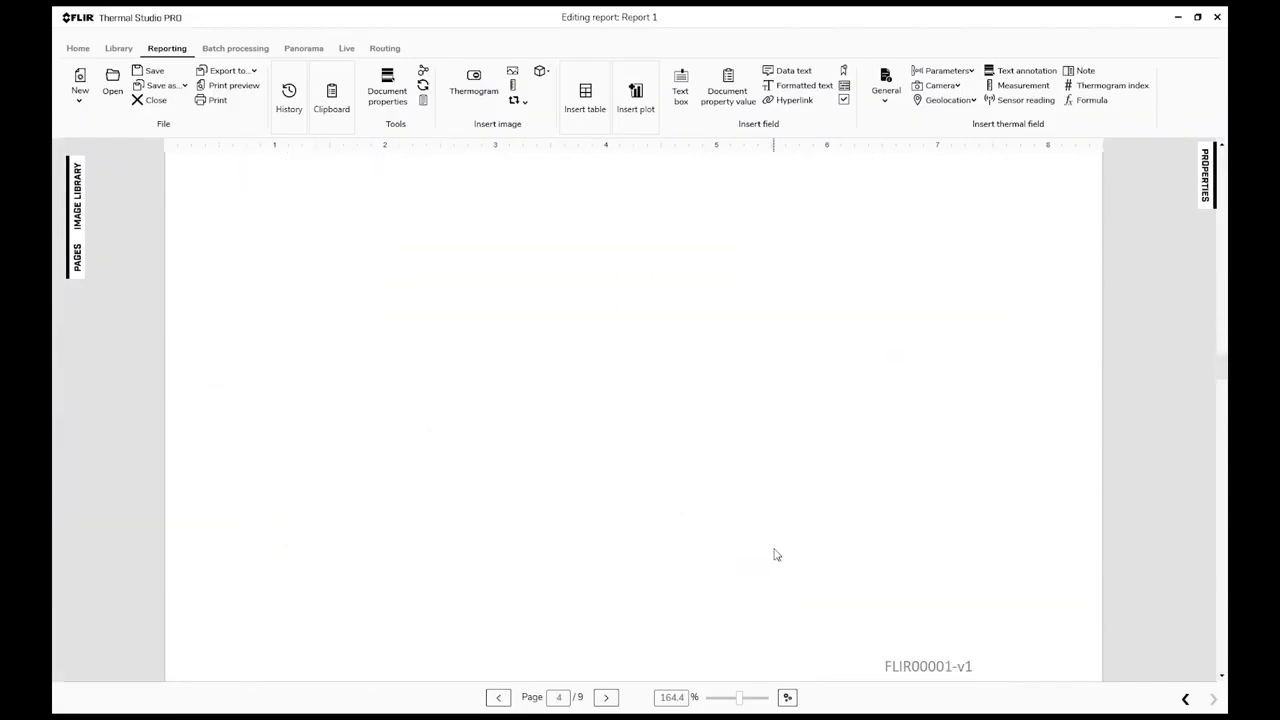
{"action": "scroll", "coordinate": [773, 548], "scroll_direction": "down", "scroll_amount": 2}
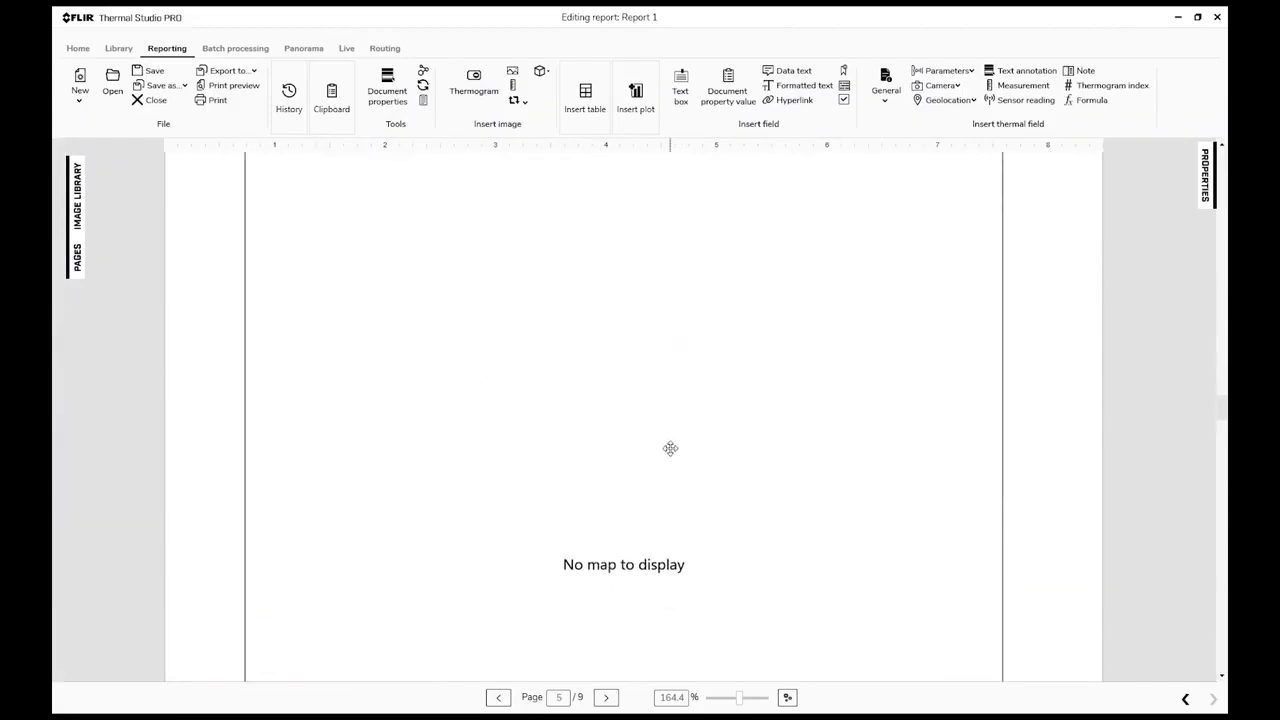
{"action": "scroll", "coordinate": [669, 449], "scroll_direction": "up", "scroll_amount": 5}
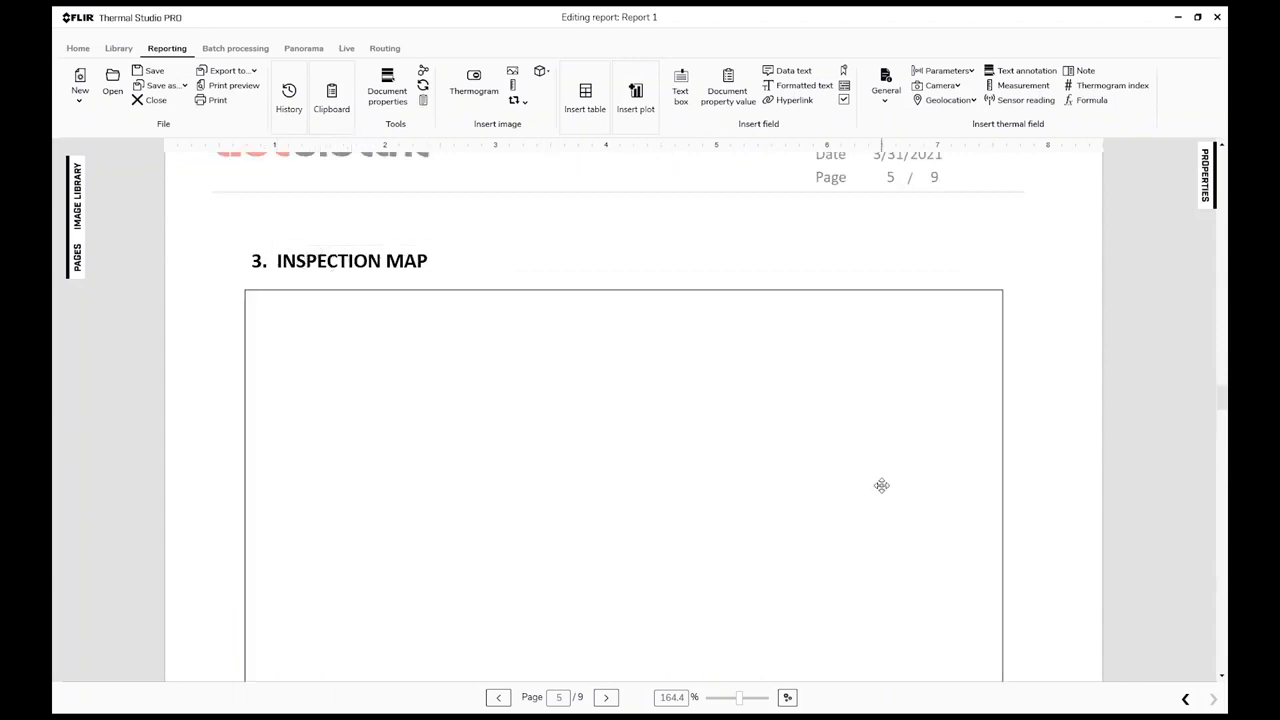
{"action": "scroll", "coordinate": [881, 485], "scroll_direction": "down", "scroll_amount": 3}
{"action": "scroll", "coordinate": [881, 485], "scroll_direction": "down", "scroll_amount": 5}
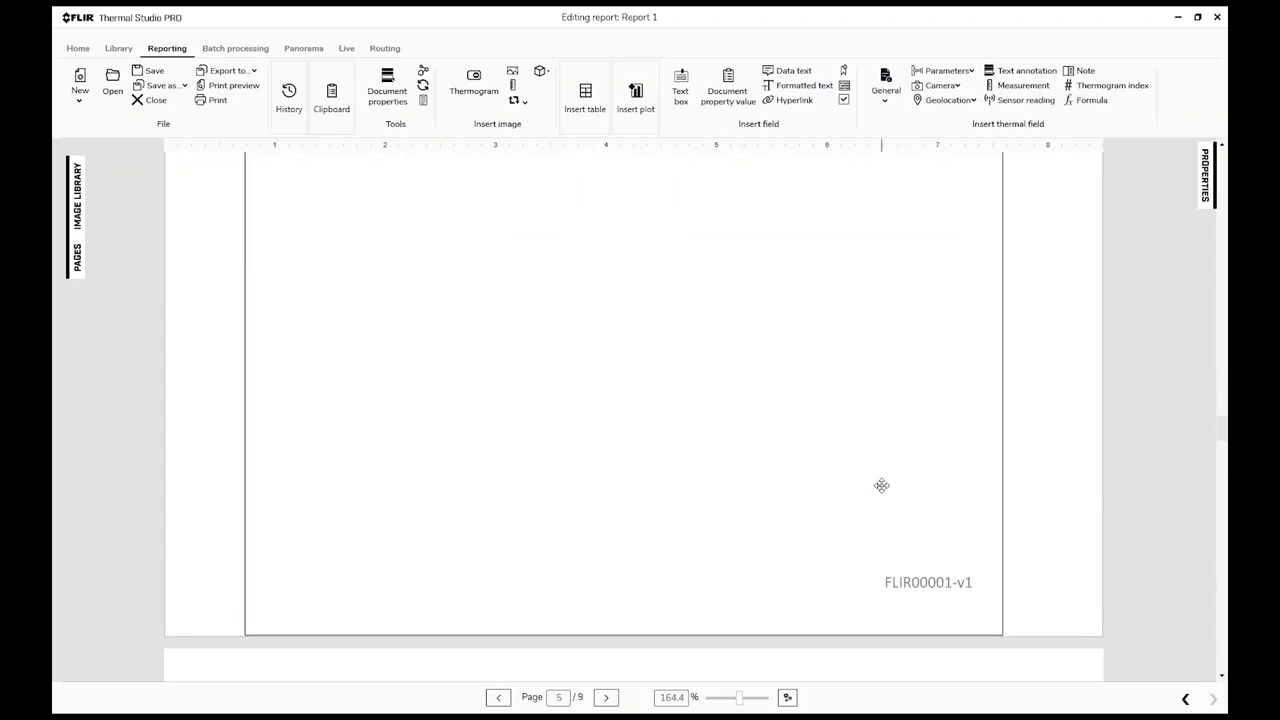
Step: Examine the Fuse page of the report, including its visual photo, thermogram, parameters and temperatures
{"action": "scroll", "coordinate": [881, 485], "scroll_direction": "down", "scroll_amount": 8}
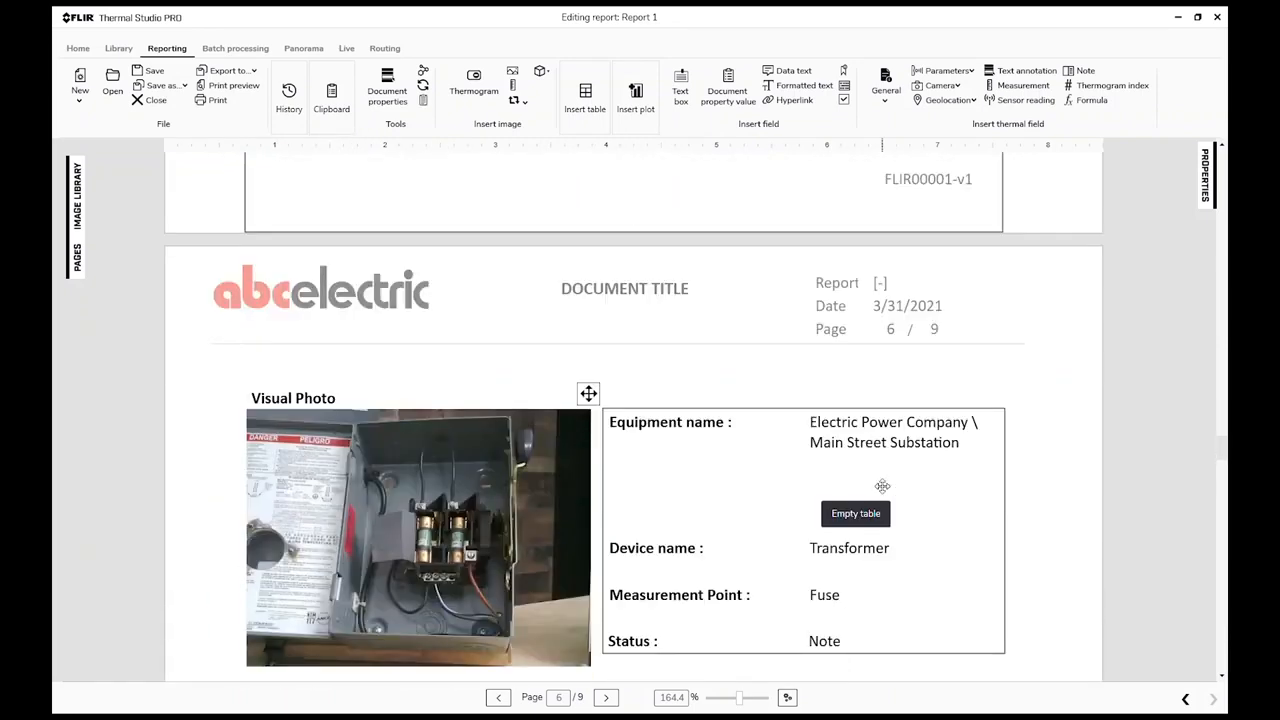
{"action": "scroll", "coordinate": [883, 492], "scroll_direction": "down", "scroll_amount": 1}
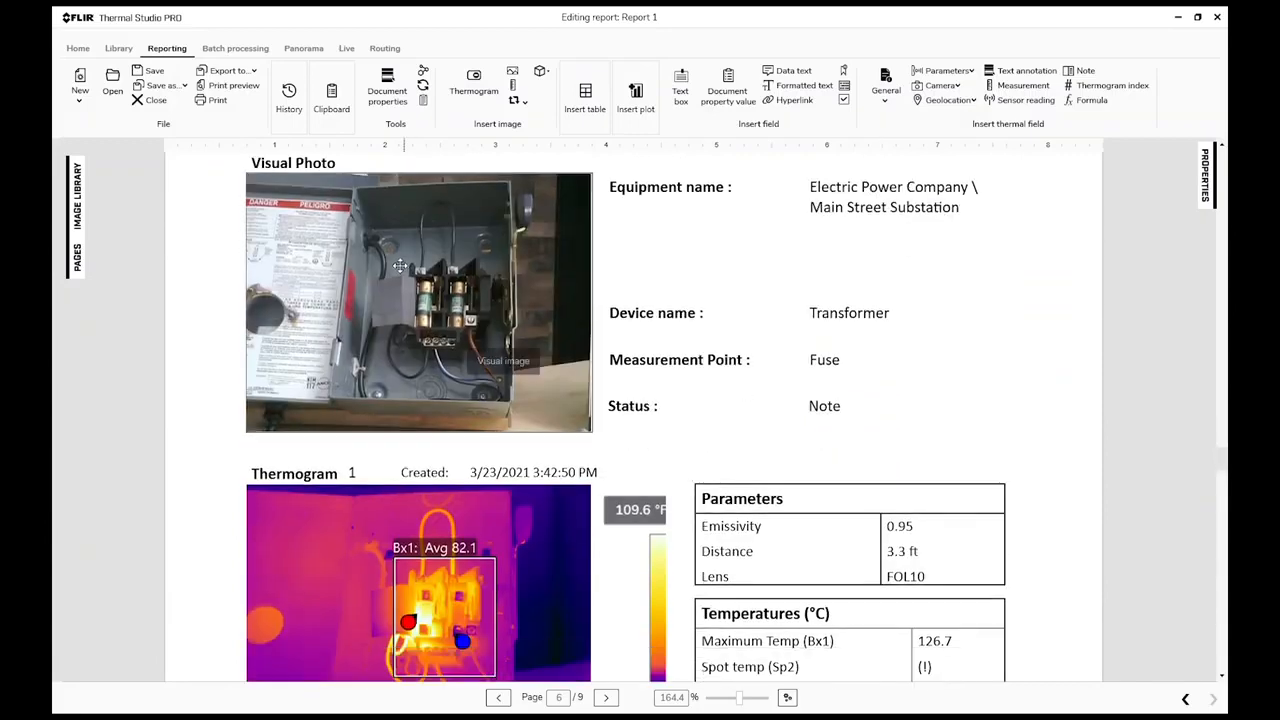
{"action": "scroll", "coordinate": [461, 308], "scroll_direction": "down", "scroll_amount": 6}
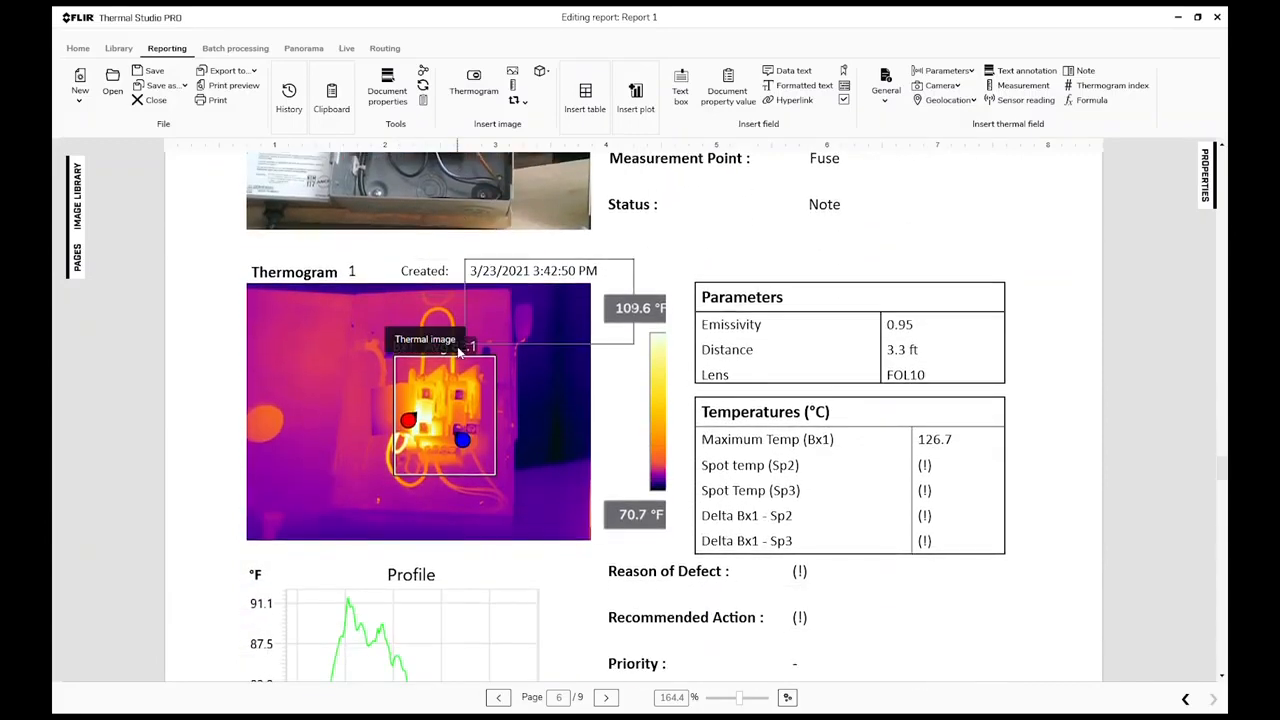
{"action": "left_click", "coordinate": [738, 698]}
{"action": "left_click_drag", "start_coordinate": [738, 698], "coordinate": [733, 698]}
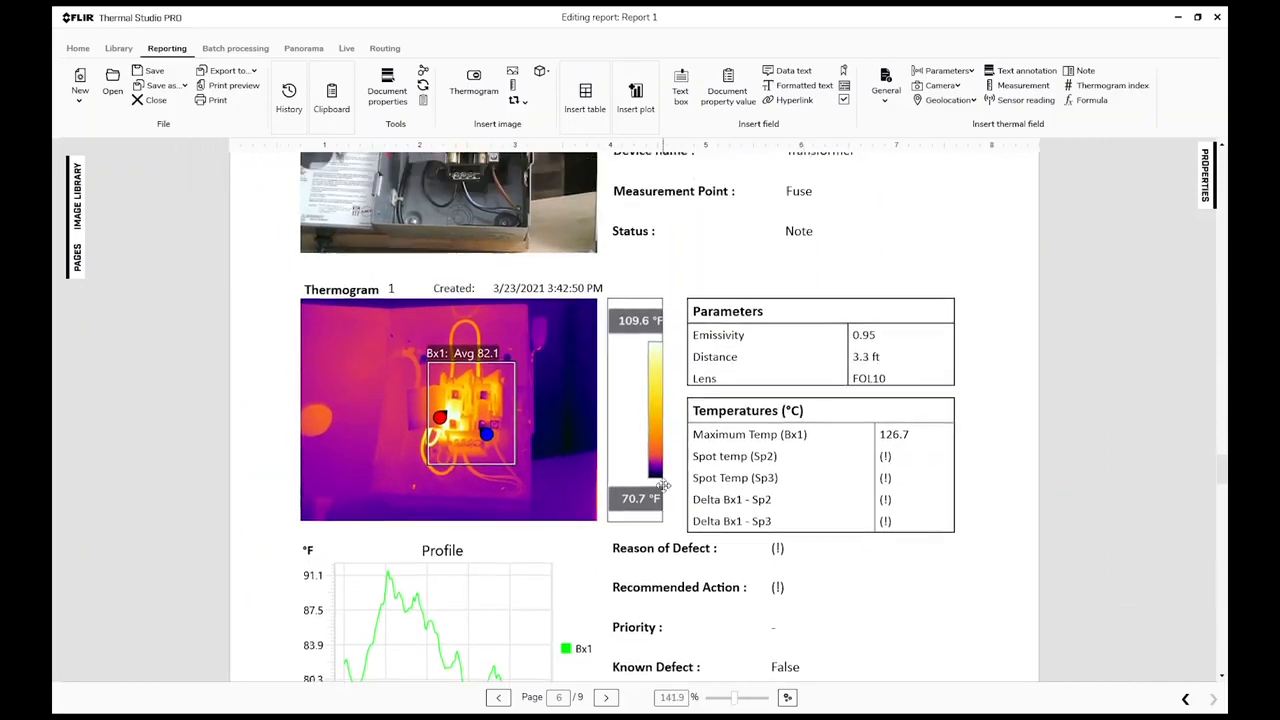
{"action": "scroll", "coordinate": [650, 430], "scroll_direction": "up", "scroll_amount": 5}
{"action": "scroll", "coordinate": [933, 482], "scroll_direction": "down", "scroll_amount": 1}
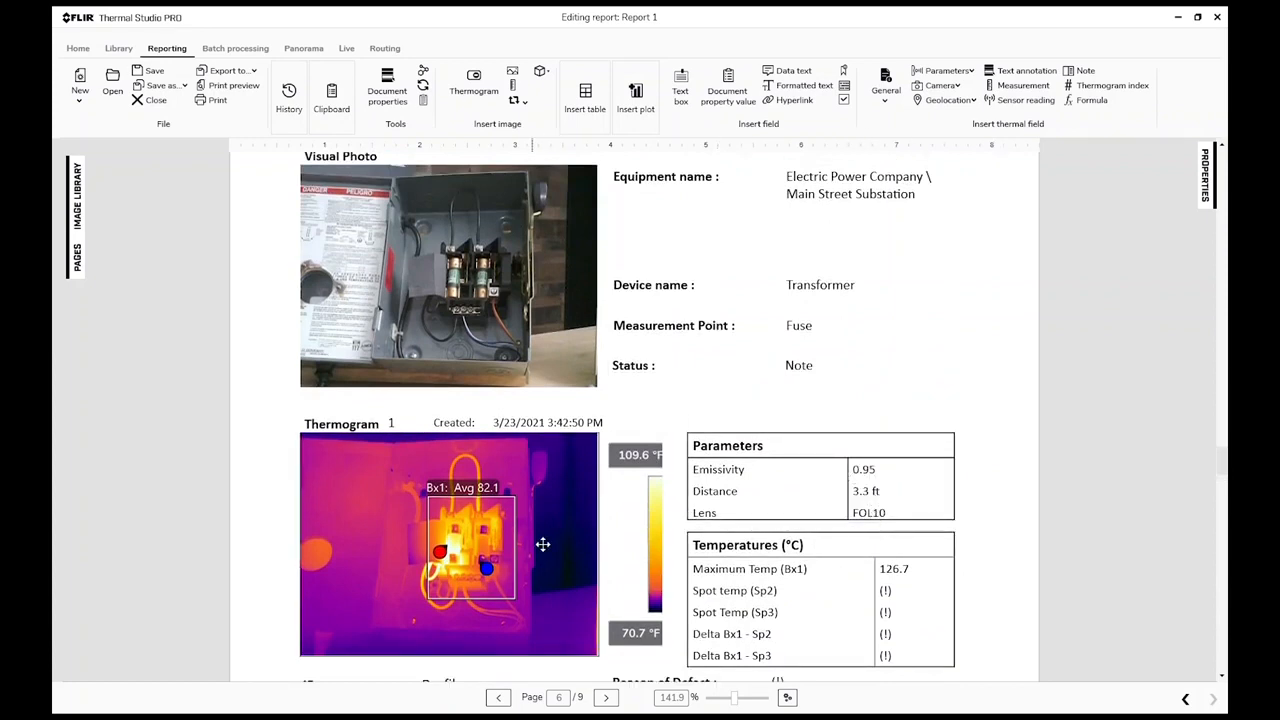
Step: Review the Fuse page's profile plot and defect fields, and the Transformer LTC page with its thermogram, parameters and temperatures
{"action": "scroll", "coordinate": [542, 544], "scroll_direction": "down", "scroll_amount": 18}
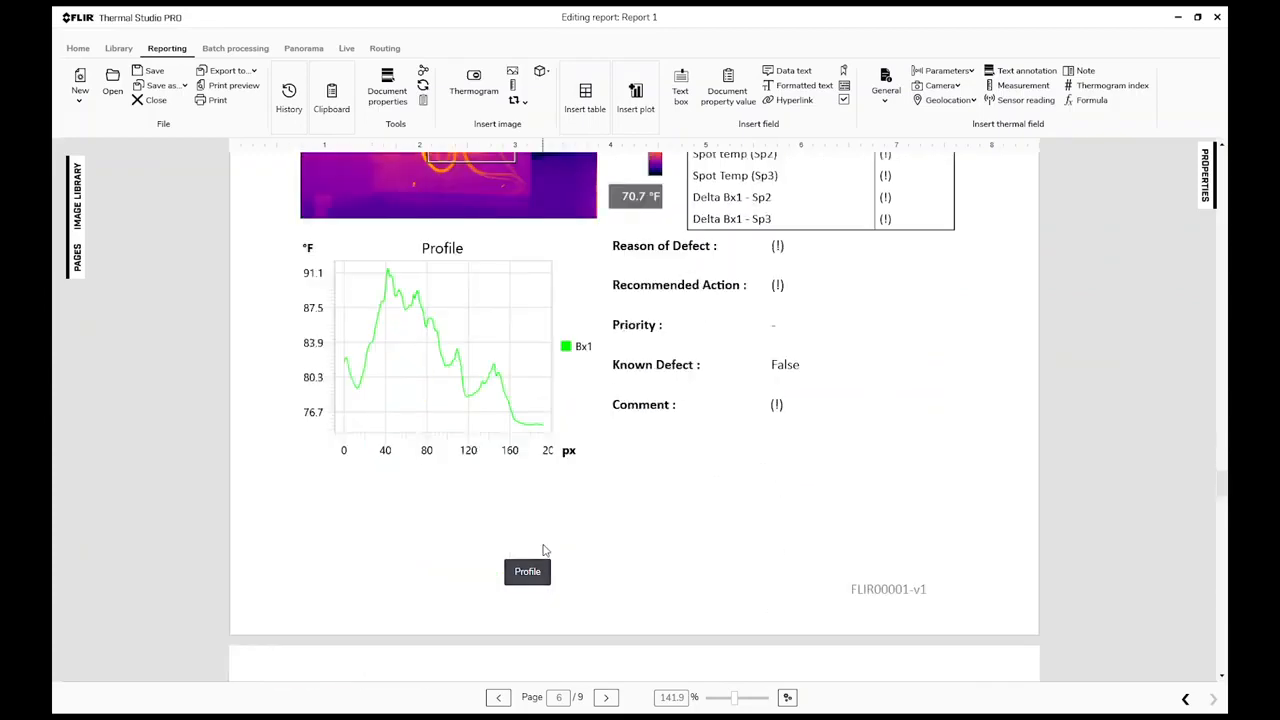
{"action": "scroll", "coordinate": [545, 550], "scroll_direction": "down", "scroll_amount": 15}
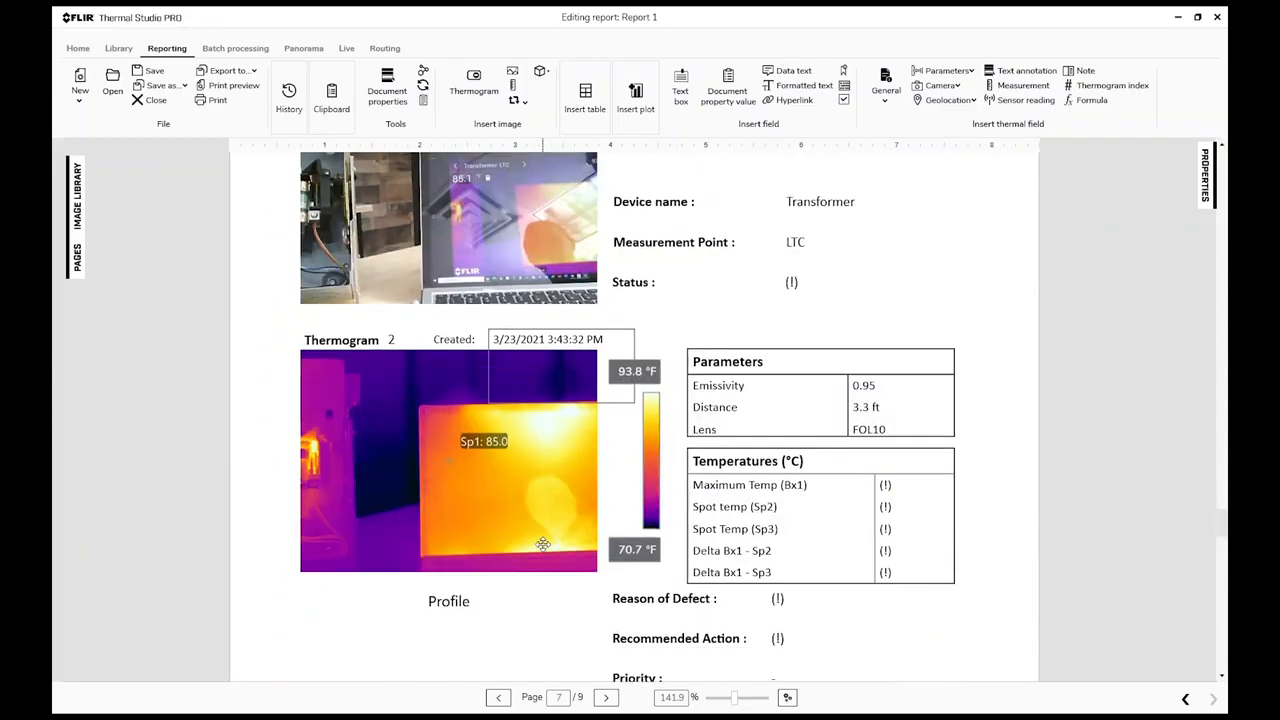
{"action": "scroll", "coordinate": [545, 518], "scroll_direction": "up", "scroll_amount": 3}
{"action": "scroll", "coordinate": [481, 469], "scroll_direction": "down", "scroll_amount": 3}
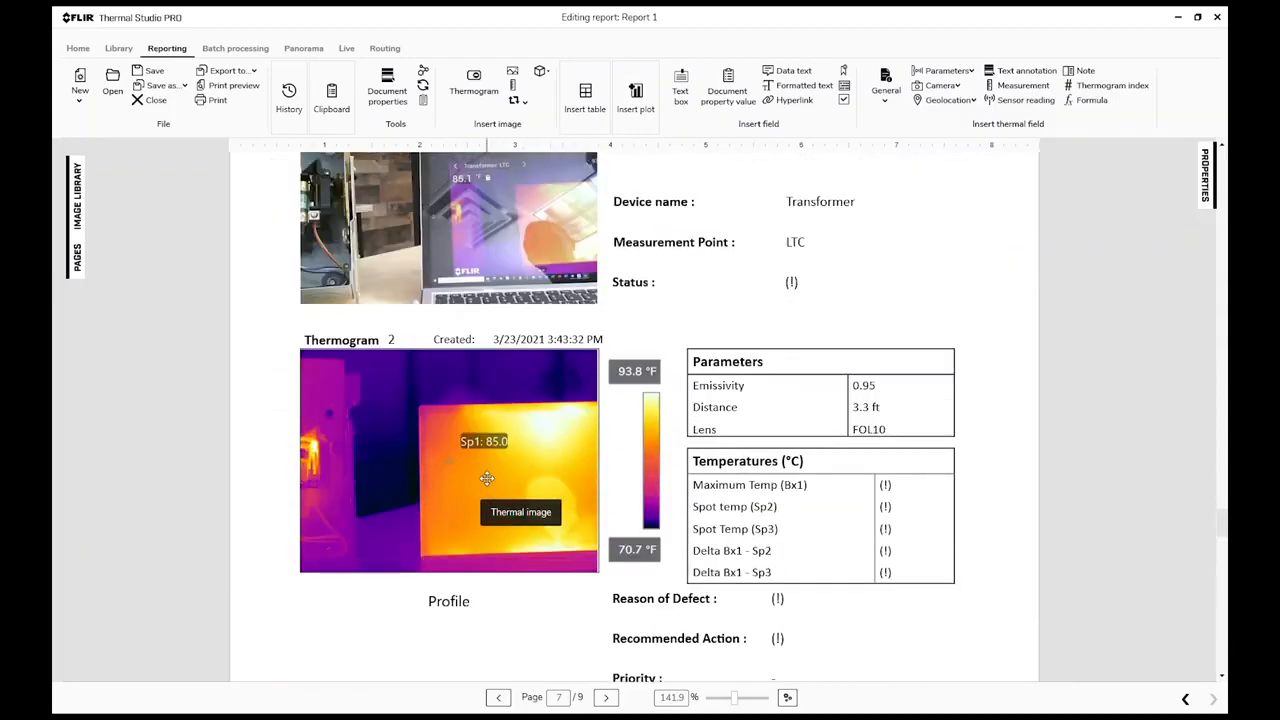
Step: Open the LTC thermogram for editing, move spot Sp1 to the bright hot area near the laptop screen's upper edge, save and close the image
{"action": "left_click", "coordinate": [487, 479]}
{"action": "double_click", "coordinate": [487, 479]}
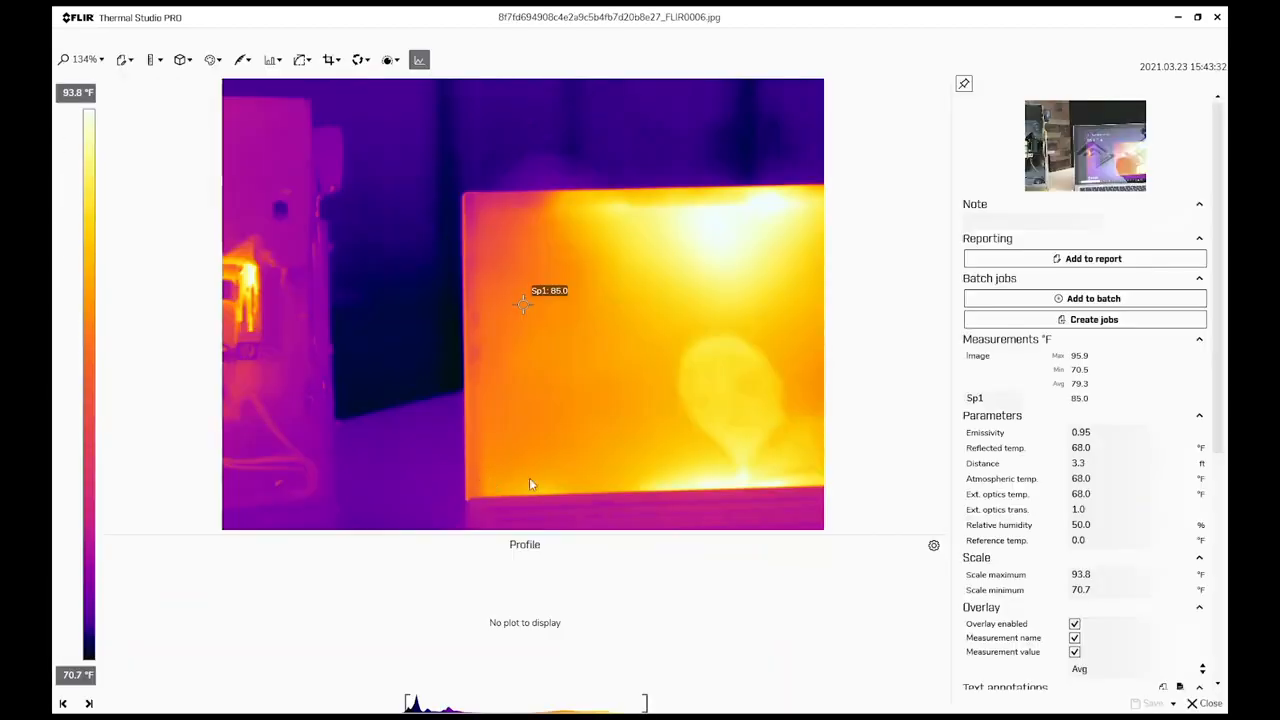
{"action": "left_click_drag", "start_coordinate": [535, 305], "coordinate": [721, 225]}
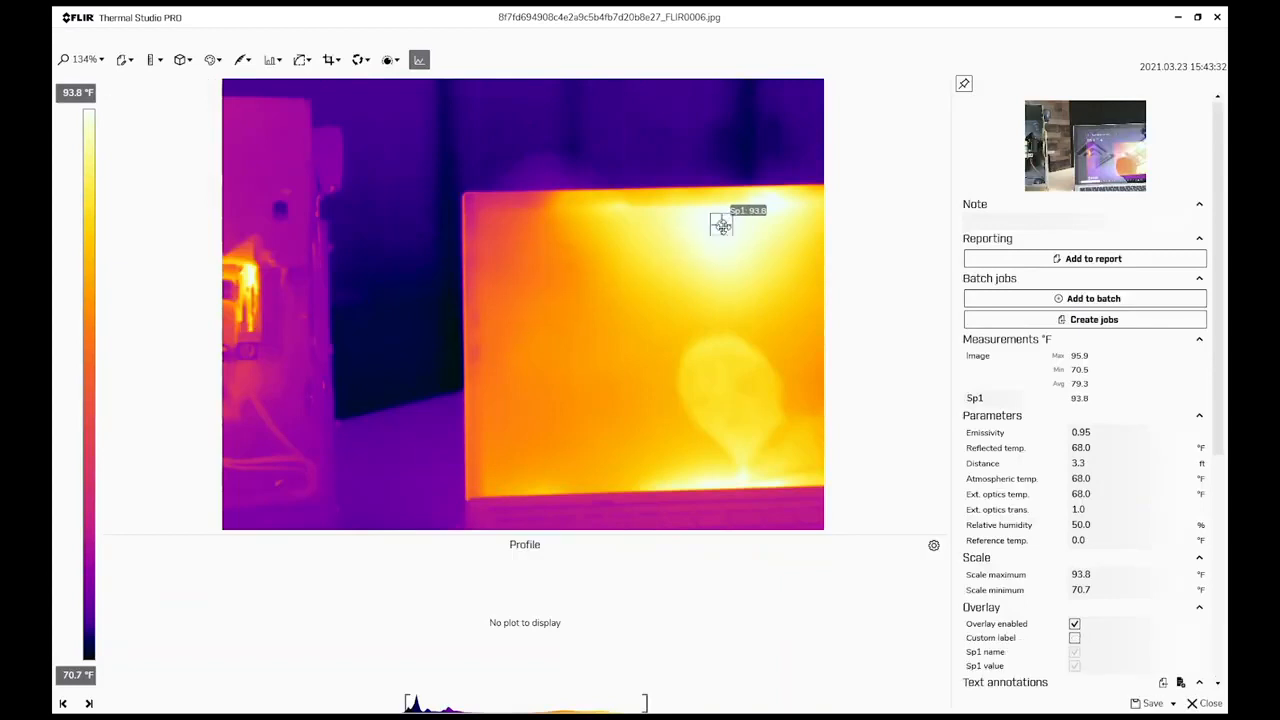
{"action": "left_click", "coordinate": [771, 397]}
{"action": "left_click", "coordinate": [1148, 704]}
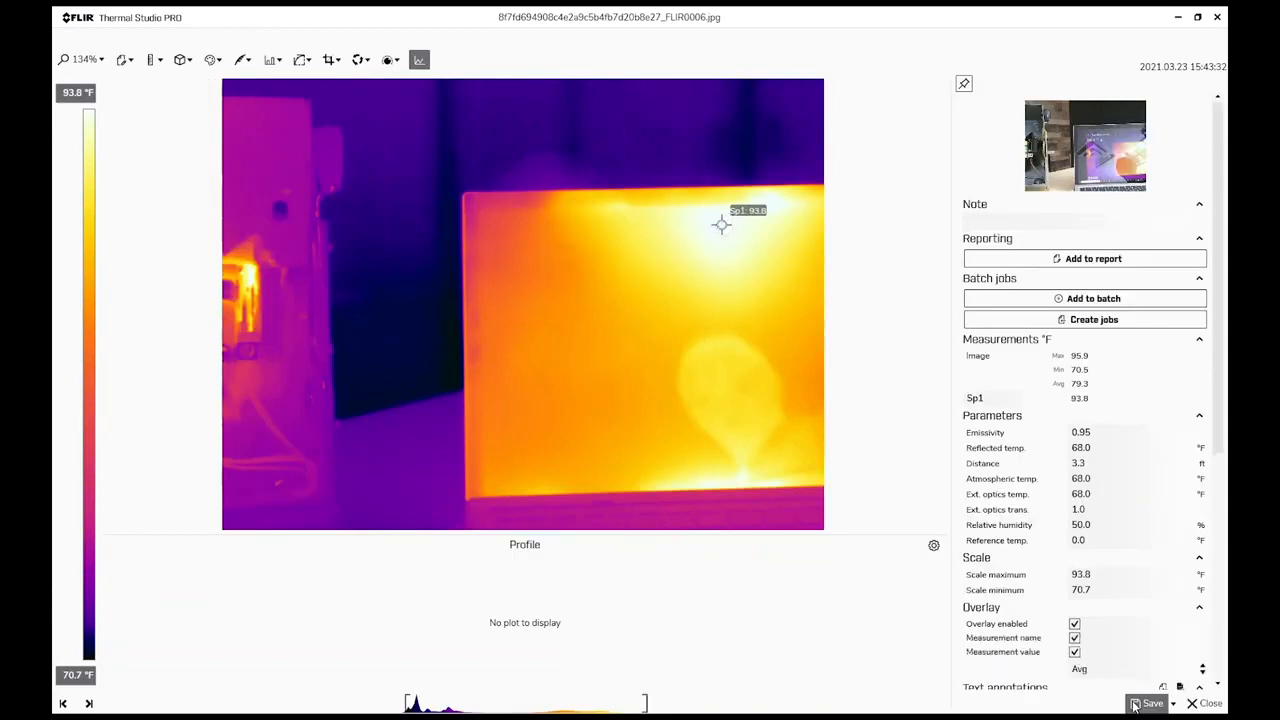
{"action": "left_click", "coordinate": [1199, 707]}
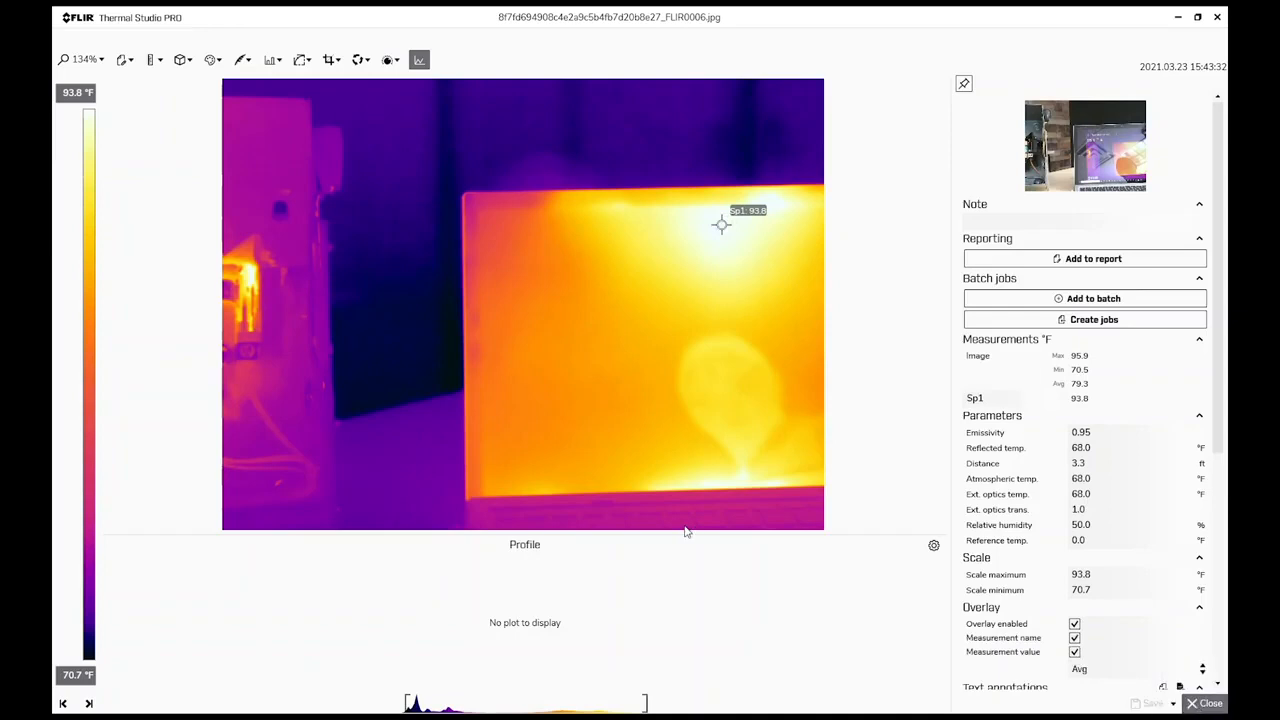